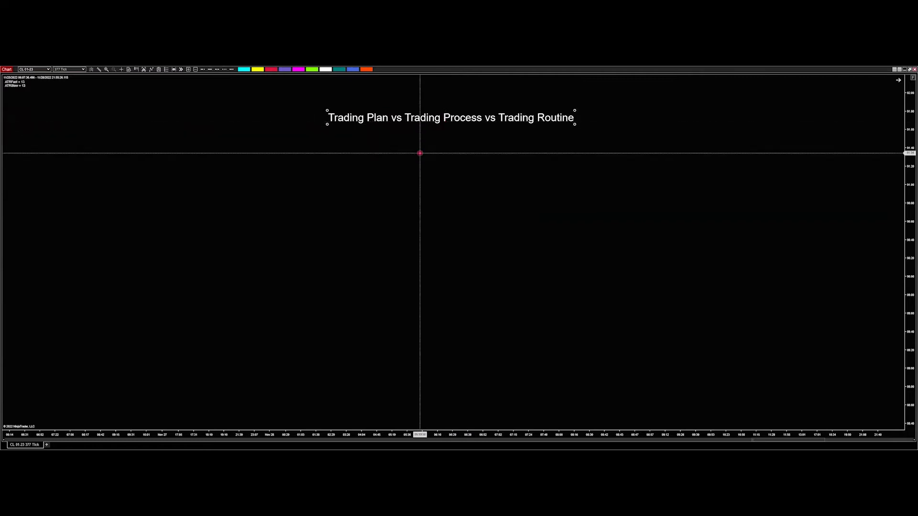
- Nudge the 'Trading Plan vs Trading Process vs Trading Routine' title slightly left and down, then deselect it
mouse_move(430, 123)
mouse_down()
mouse_move(420, 117)
mouse_move(422, 129)
mouse_up()
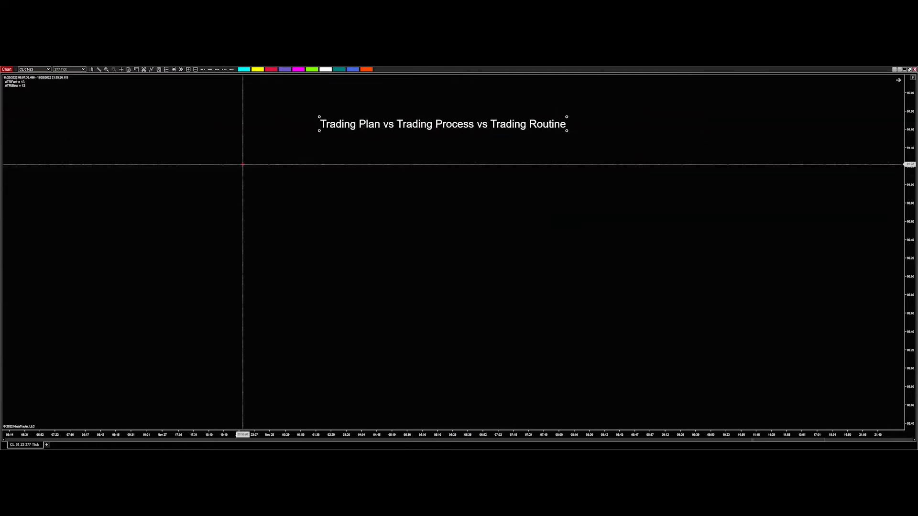
click(243, 165)
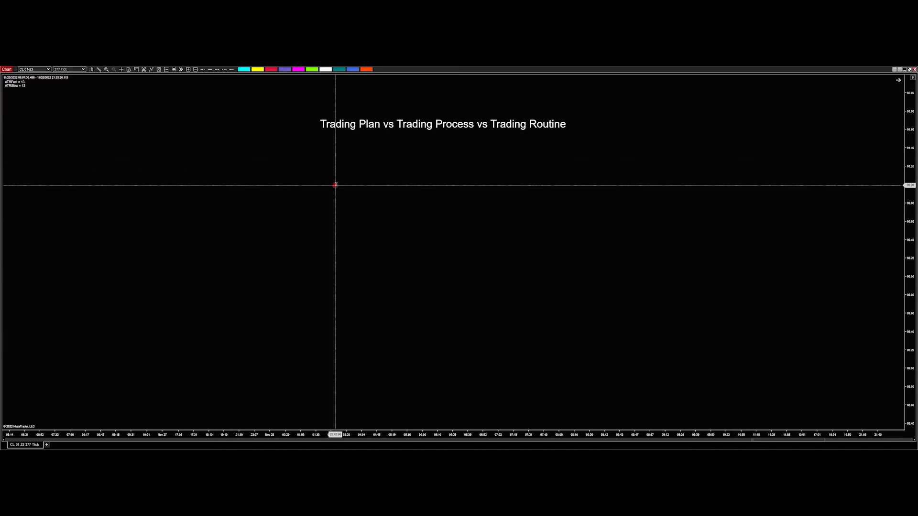
- Type the note 'Trading Routine: The day to day program that leads to your process' below the title
click(337, 184)
text(Trad)
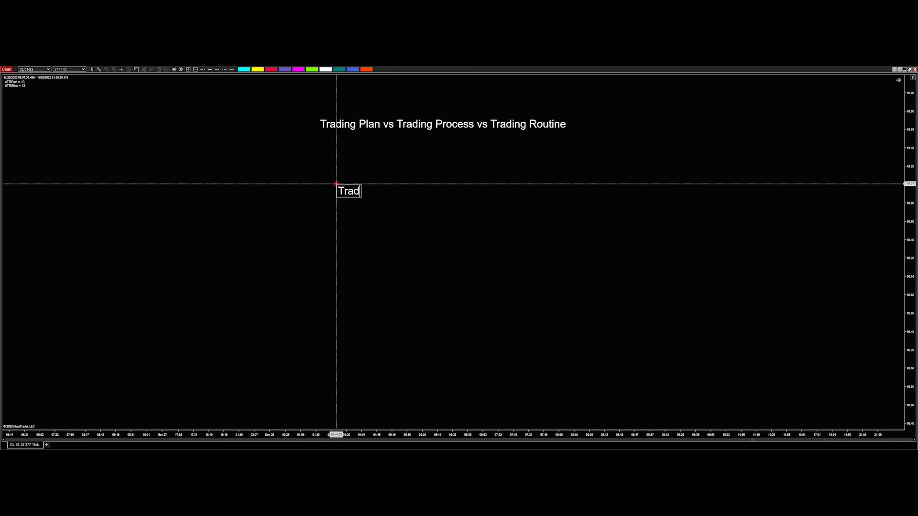
text(ing Routine: )
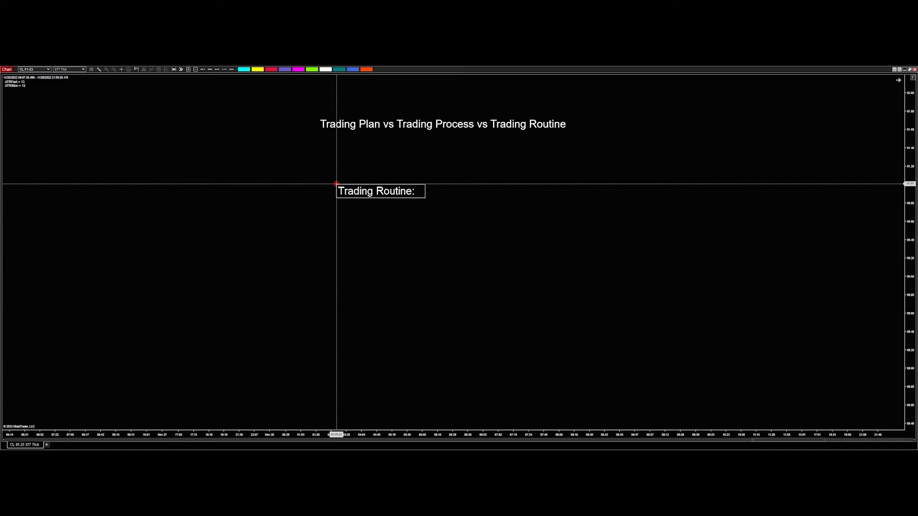
text(  The day to )
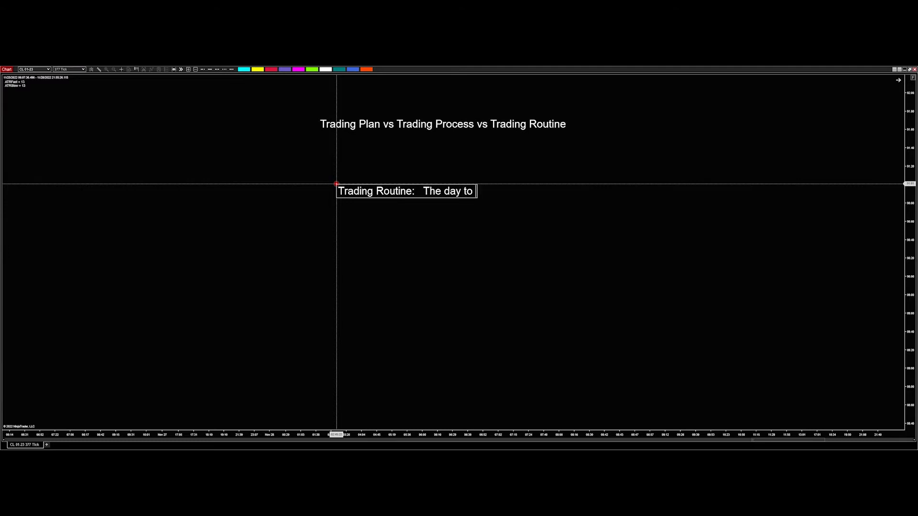
text(day progr)
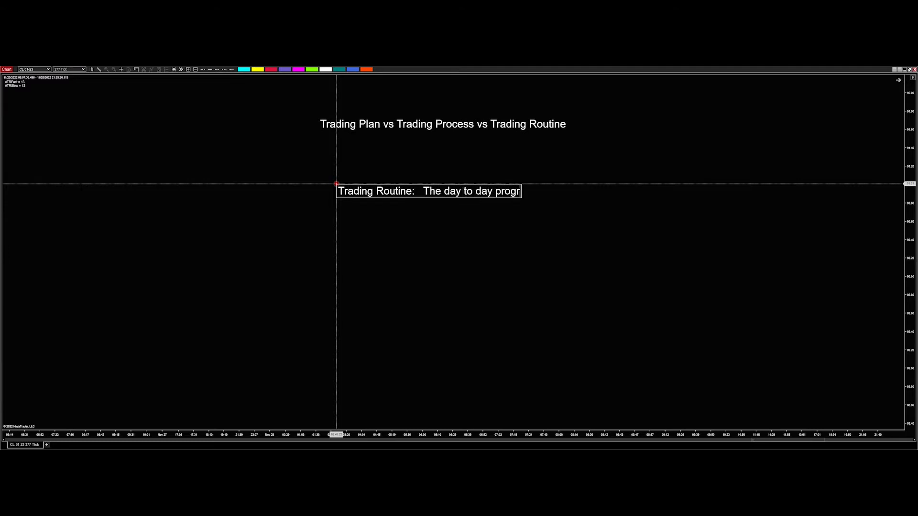
text(am that las)
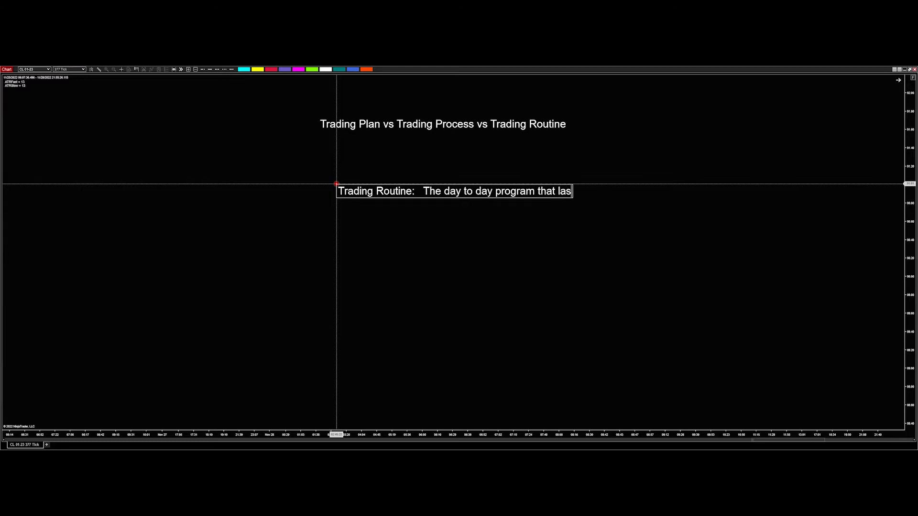
key(BackSpace)
key(BackSpace)
text(eads to your proce)
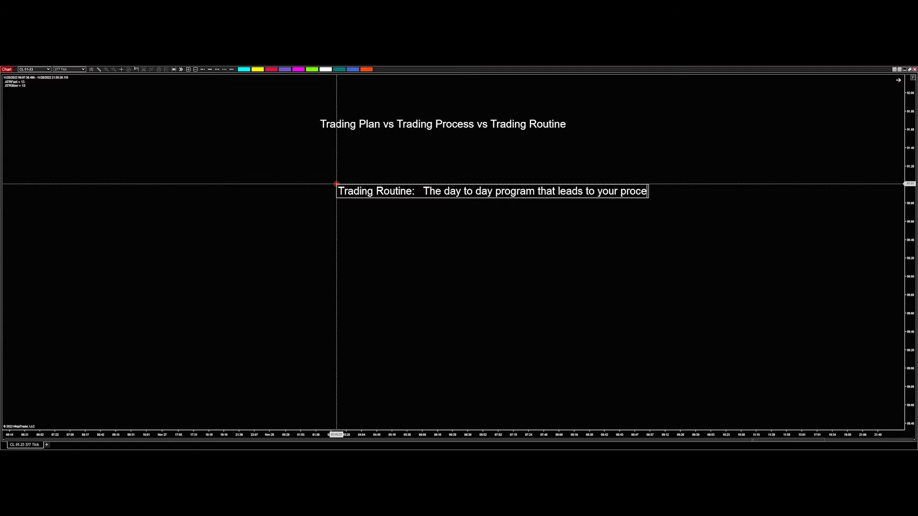
text(ss)
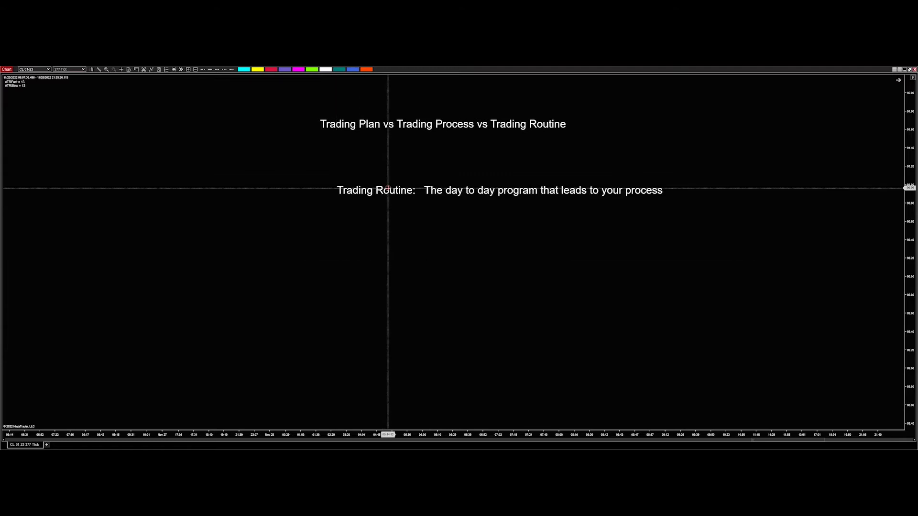
- Move the Trading Routine note under the title and start a list with '- waking up everyday at the same time'
drag(387, 190, 321, 153)
click(303, 177)
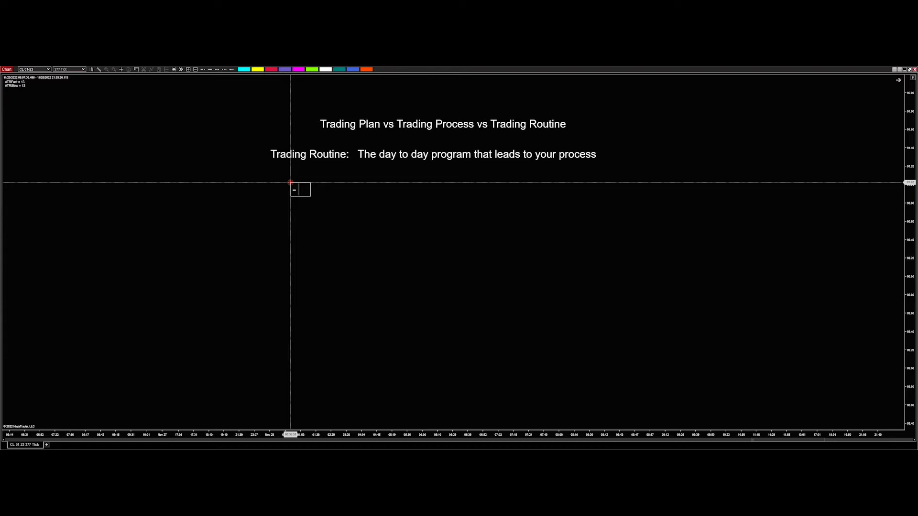
text(- waking up everyday)
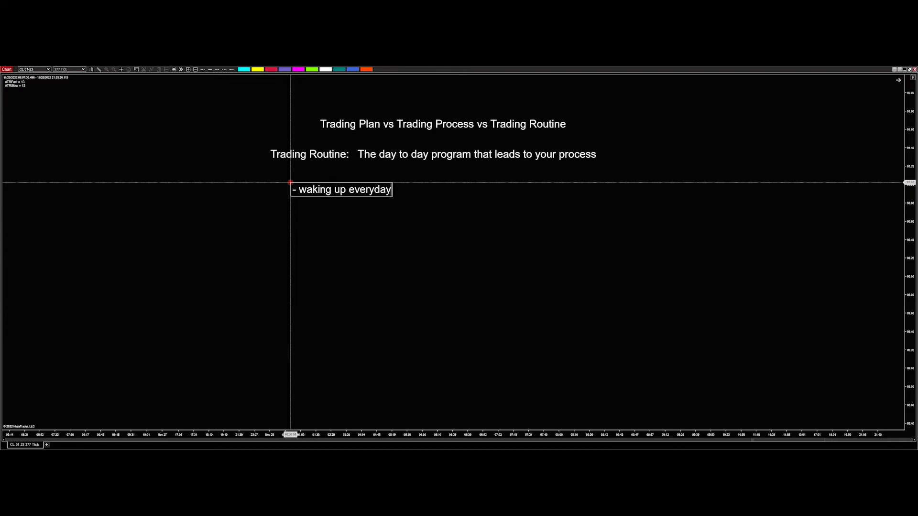
text( at the same time)
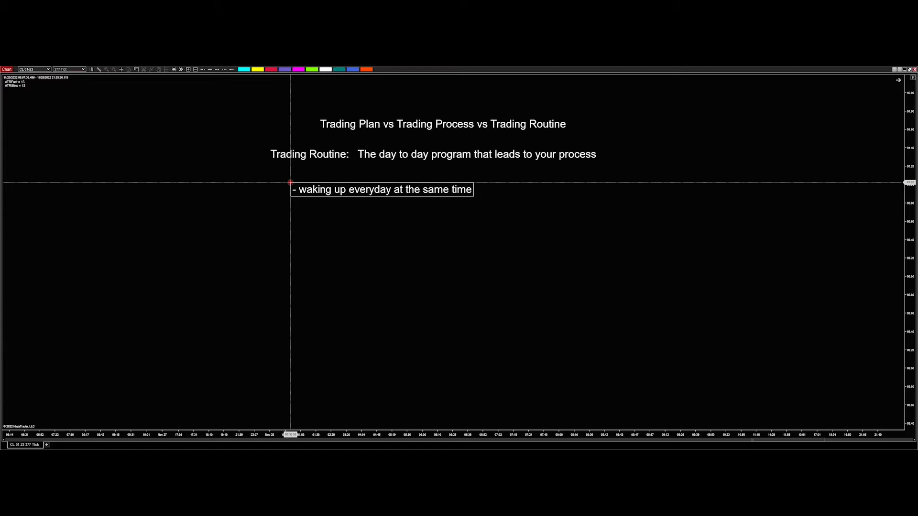
- Add the second bullet '-Doing things that empower you (meditation, yoga, workout, etc....)'
key(Return)
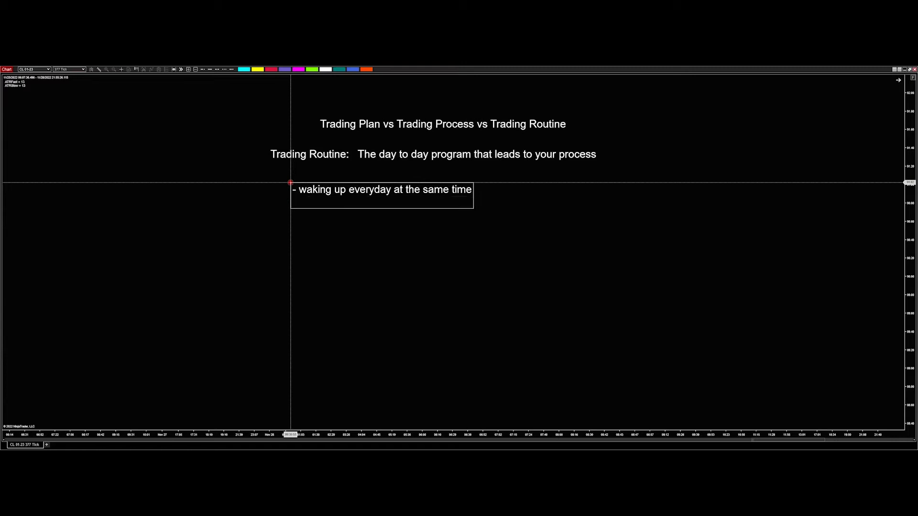
text(-Doing things that empower you)
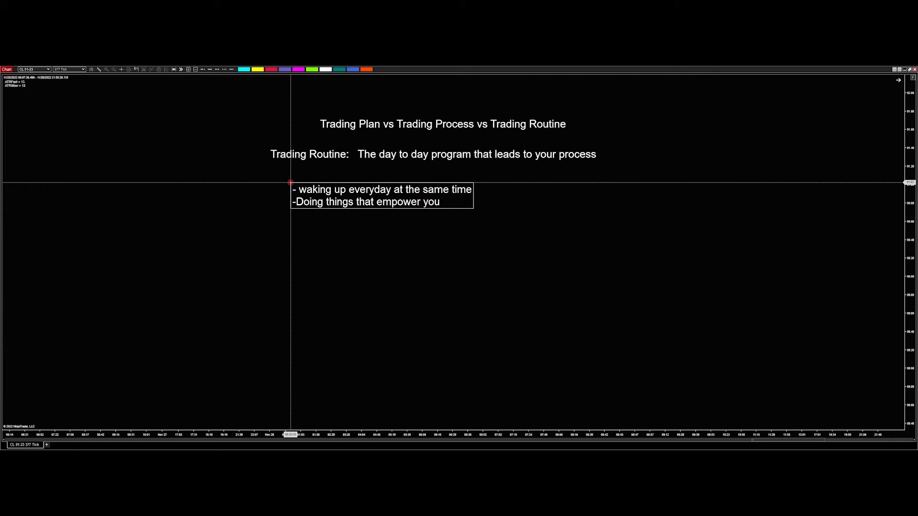
text( (meditation)
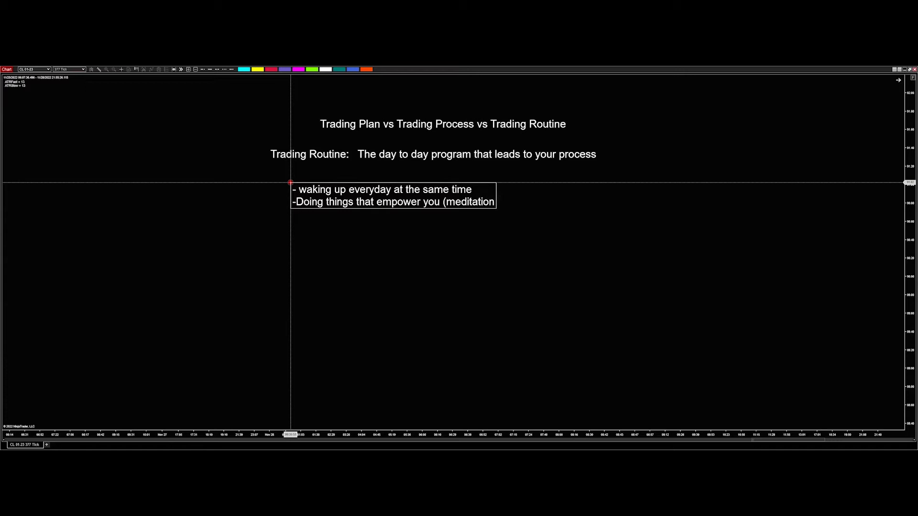
text(, you)
key(BackSpace)
text(ga, workout)
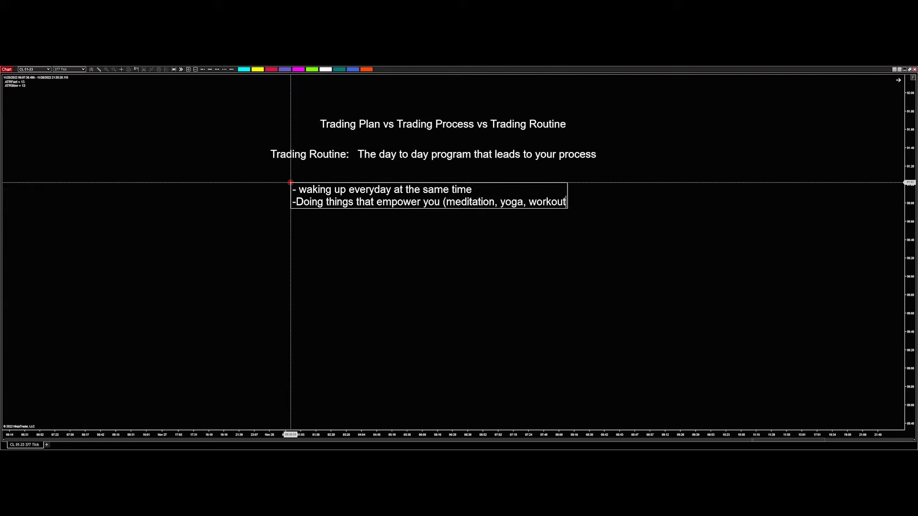
text(, etc....))
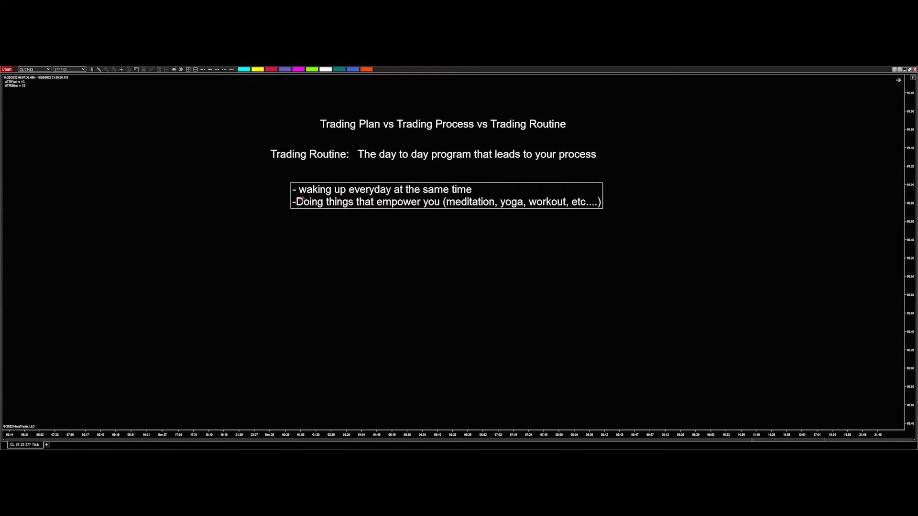
- Lowercase 'Doing' to 'doing' and remove the space after the first bullet's dash
click(303, 200)
key(BackSpace)
text(d)
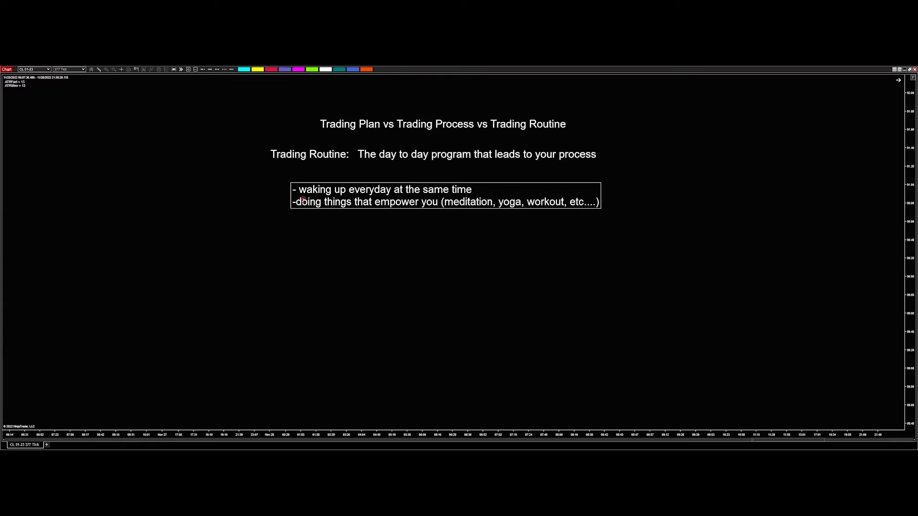
click(299, 190)
key(BackSpace)
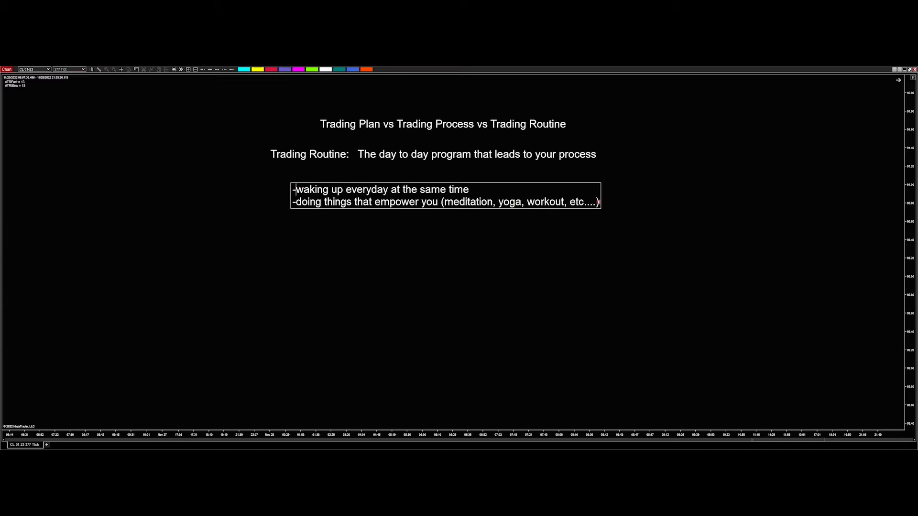
- Add a third bullet '-reviewing your action plan for day/morning from the previous evening'
click(619, 228)
key(Return)
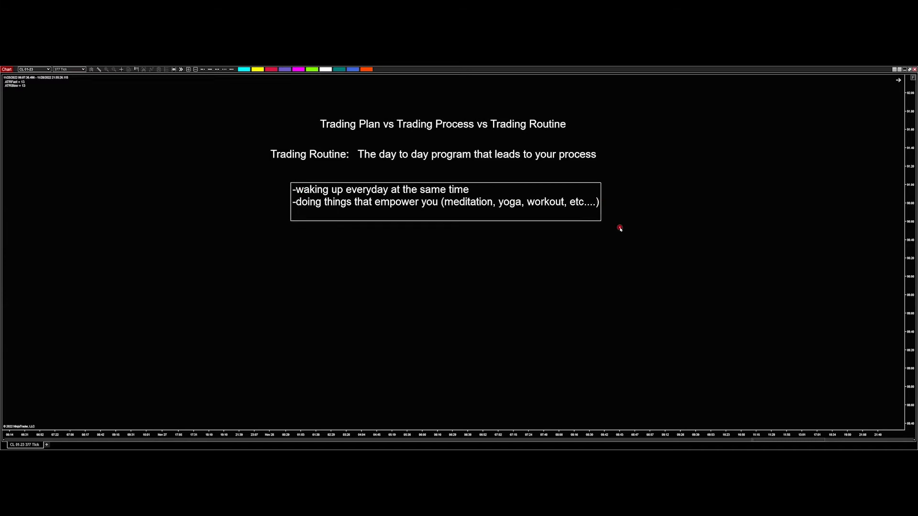
text(-reveing)
key(BackSpace)
key(BackSpace)
key(BackSpace)
key(BackSpace)
text(iewing your )
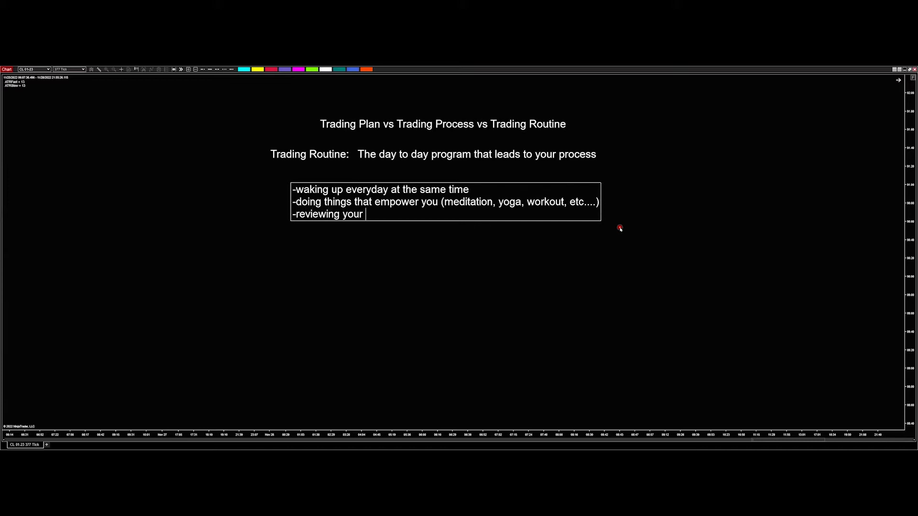
text(action plan for tday)
key(BackSpace)
key(BackSpace)
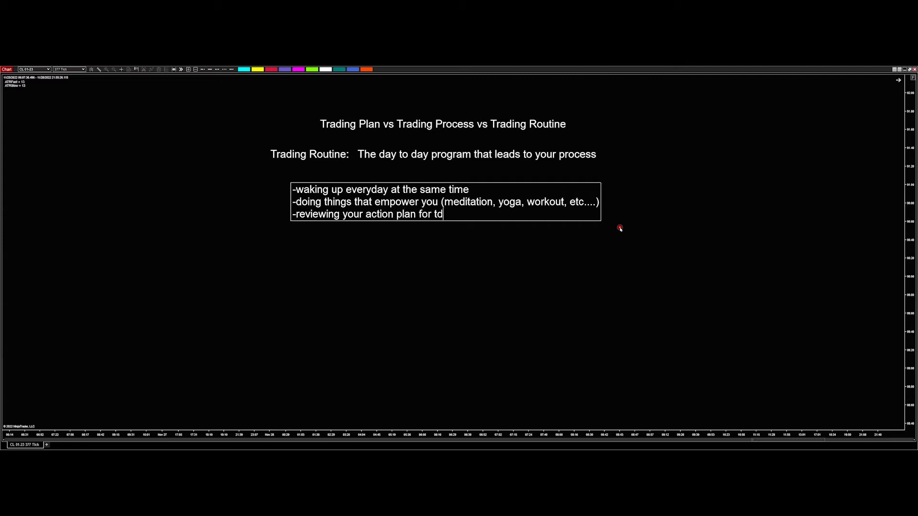
key(BackSpace)
key(BackSpace)
text(day/monring from the)
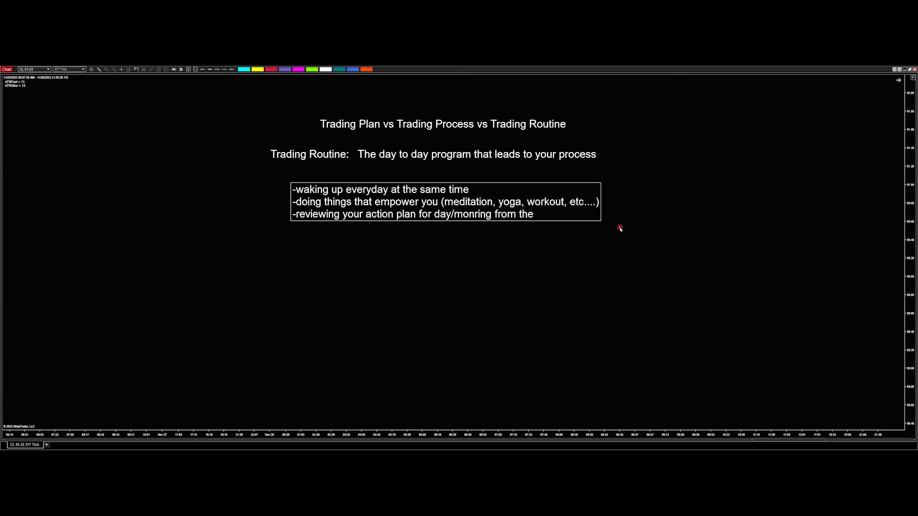
key(BackSpace)
key(BackSpace)
key(BackSpace)
key(BackSpace)
key(BackSpace)
key(BackSpace)
key(BackSpace)
key(BackSpace)
key(BackSpace)
key(BackSpace)
key(BackSpace)
key(BackSpace)
key(BackSpace)
key(BackSpace)
text(rning )
text(form the)
key(BackSpace)
key(BackSpace)
key(BackSpace)
key(BackSpace)
key(BackSpace)
key(BackSpace)
key(BackSpace)
text(rom the)
text( pre)
text(vious)
text( evs)
key(BackSpace)
text(ening)
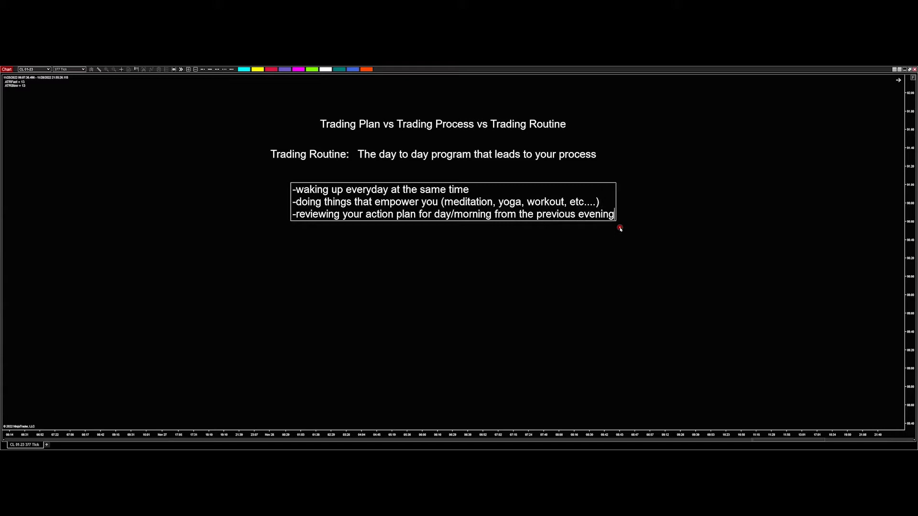
- Move the three routine bullets up directly beneath the Trading Routine heading
click(416, 191)
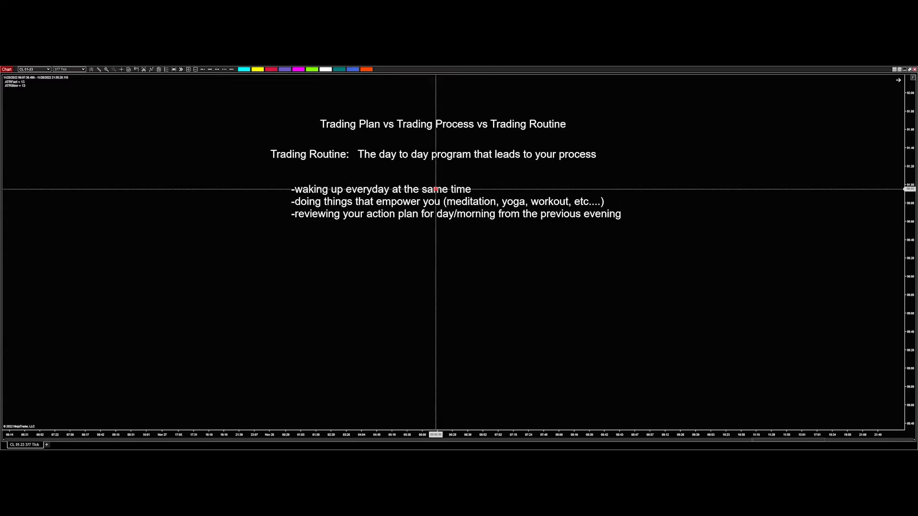
drag(416, 190, 411, 170)
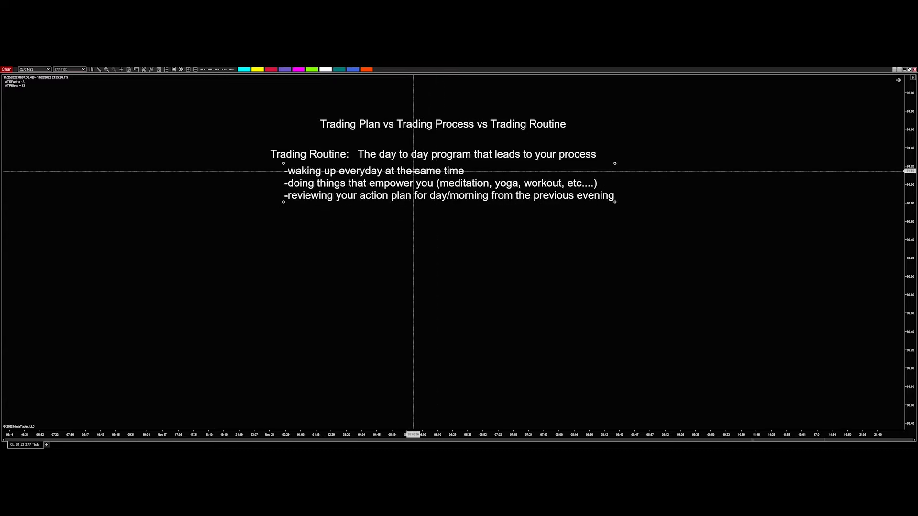
click(411, 224)
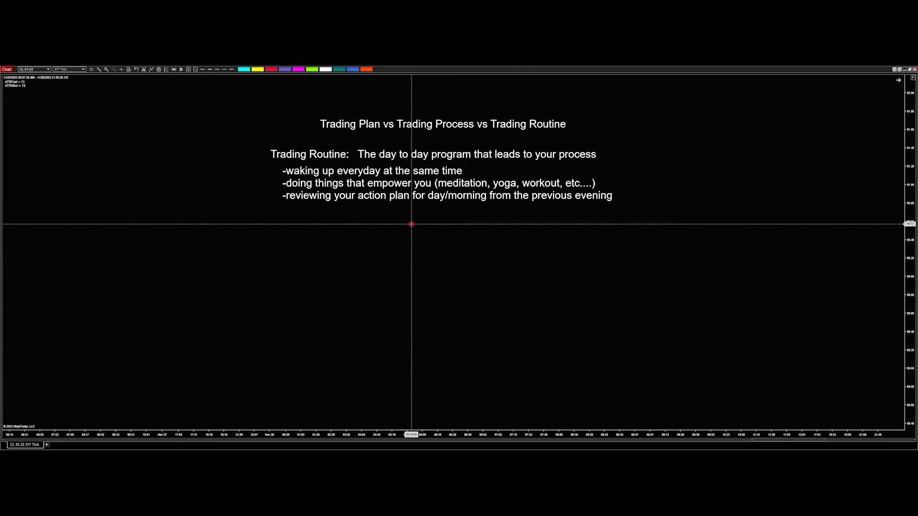
- Raise the title and nudge the Trading Routine line right and down to align with its bullets
drag(437, 120, 437, 104)
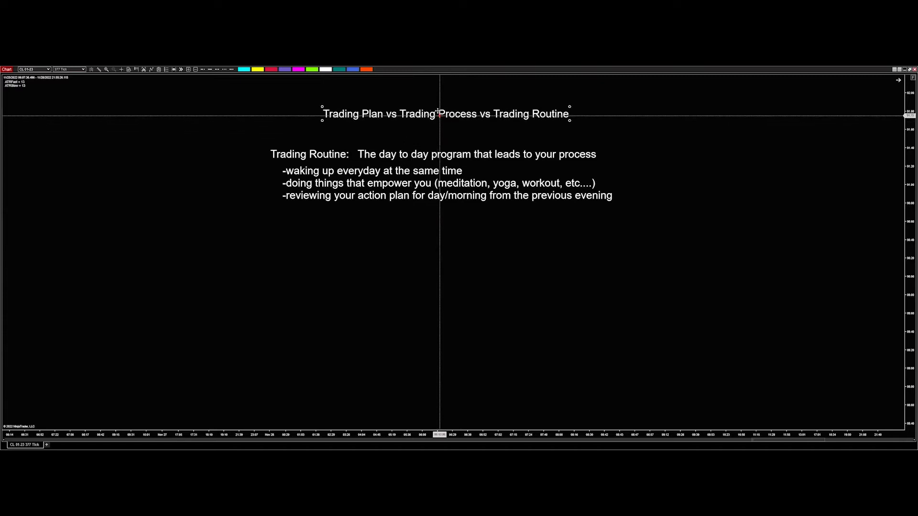
drag(410, 152, 425, 154)
click(201, 127)
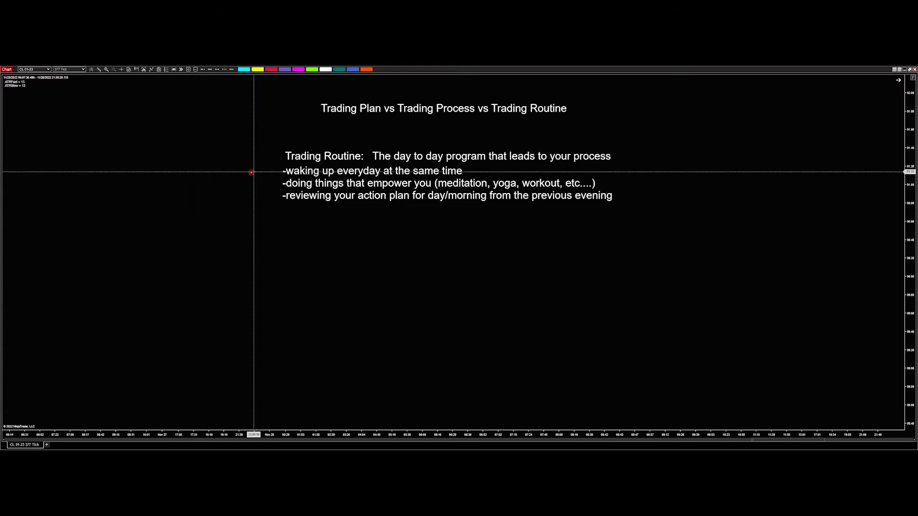
drag(318, 156, 318, 158)
click(211, 143)
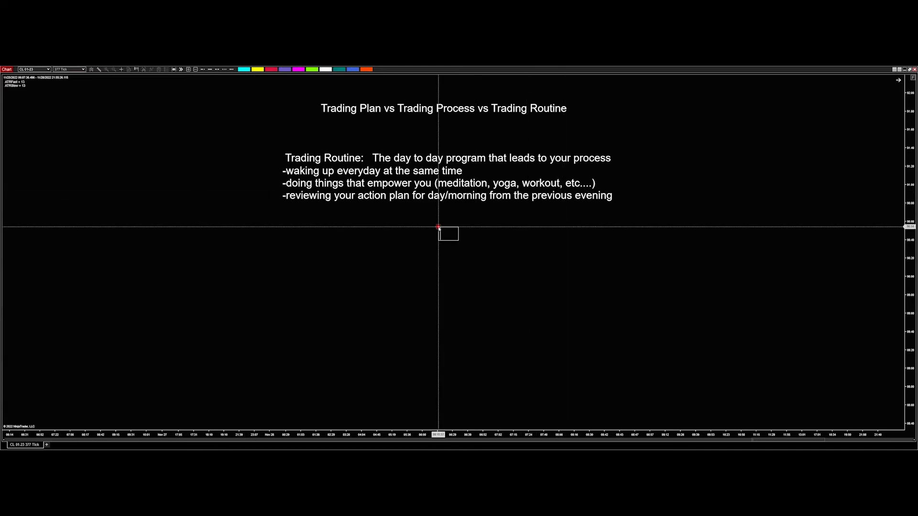
- Add a 'Trading Process' text and place it under the routine notes
text(Trading Pr)
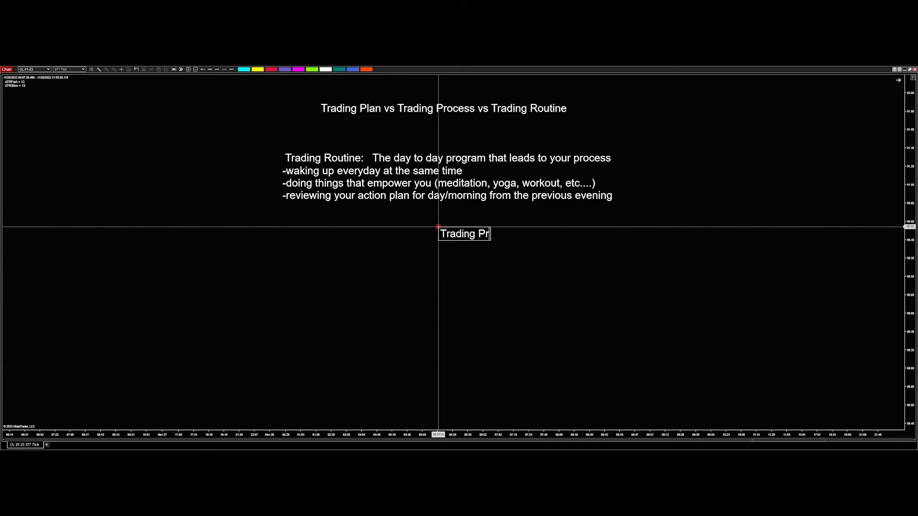
text(ocess)
click(438, 268)
click(469, 228)
drag(469, 228, 314, 227)
- Extend the text in its properties to read 'Trading Process: How you go about trading'
double_click(315, 227)
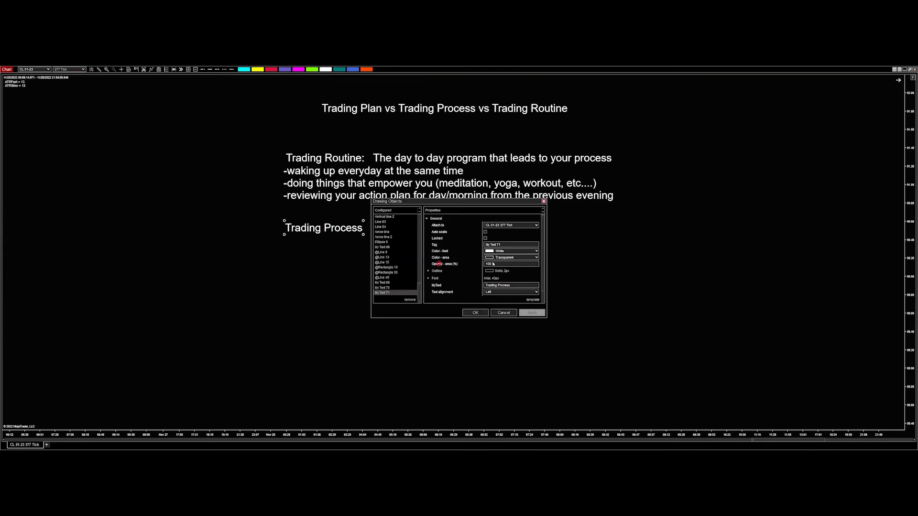
click(513, 285)
text(: How you go about t)
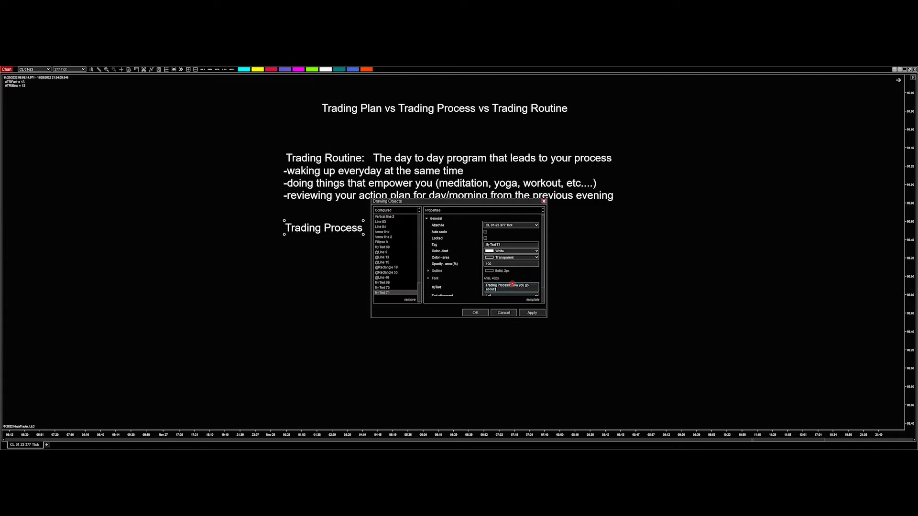
text(rading)
key(Return)
- Apply the edit and shift the Trading Process note slightly right to align with Trading Routine
click(469, 313)
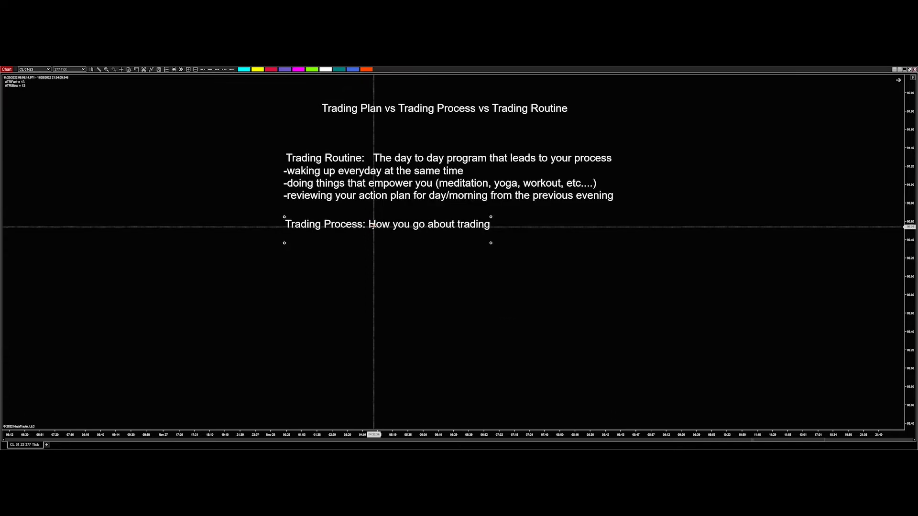
drag(374, 226, 376, 229)
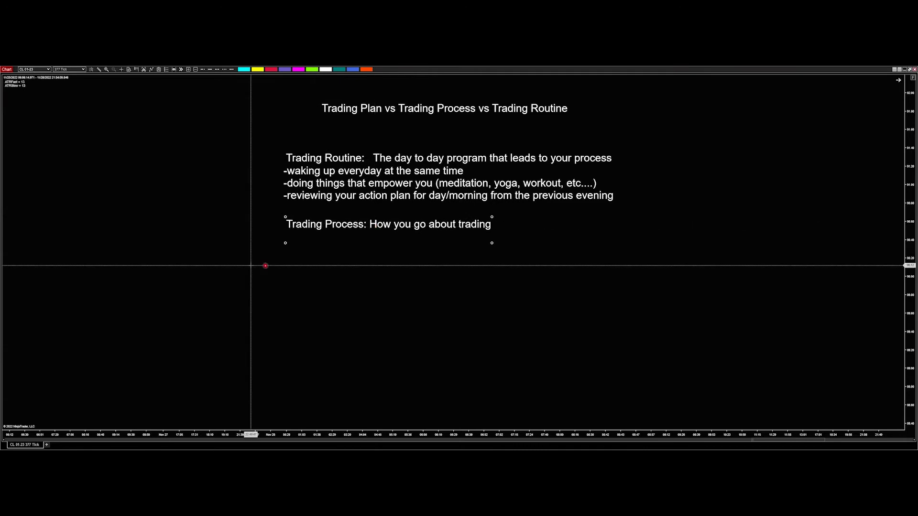
click(198, 257)
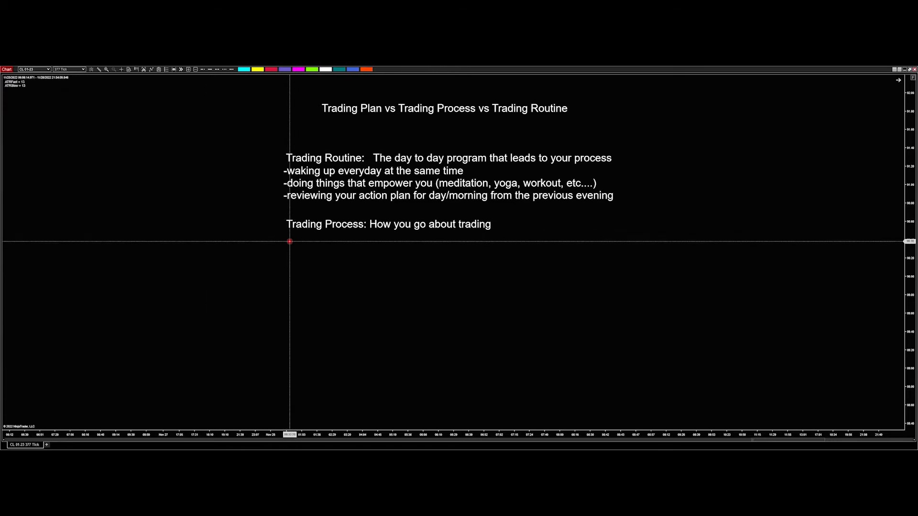
click(332, 157)
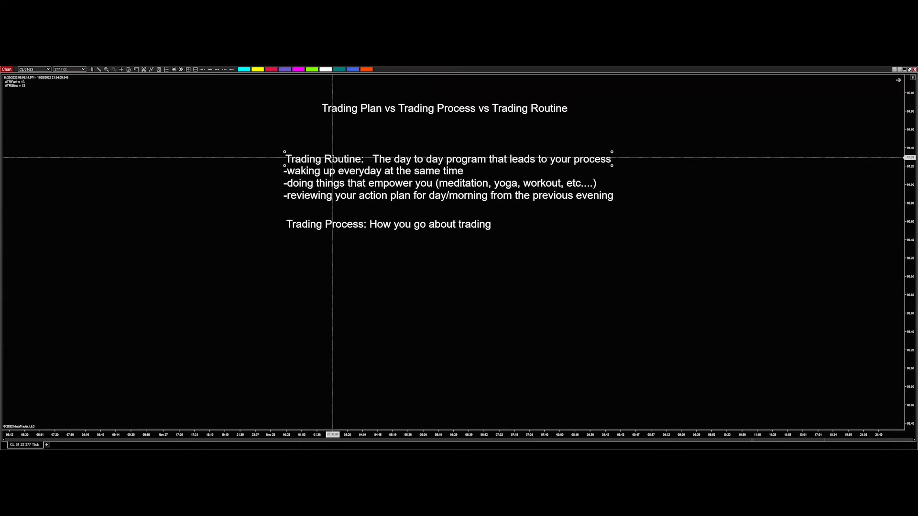
double_click(331, 224)
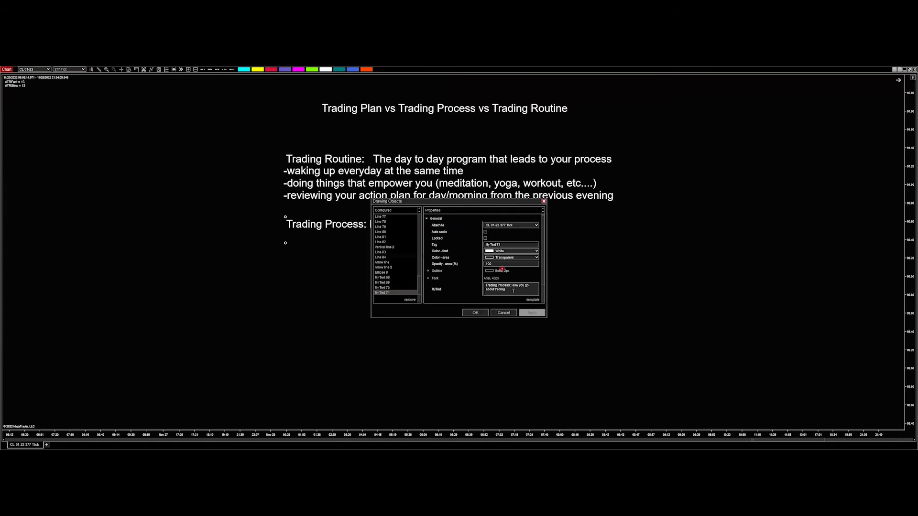
click(516, 288)
key(Return)
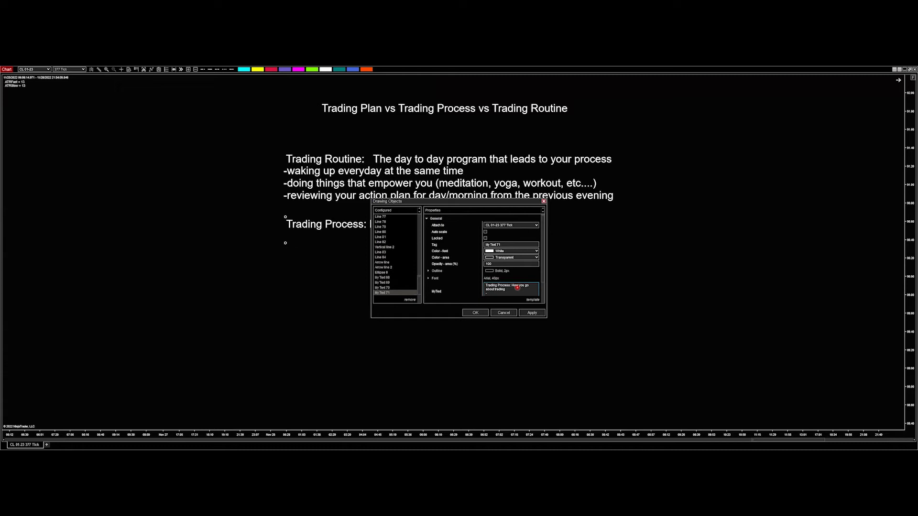
text(ay)
text(s know m)
text(y news events for his )
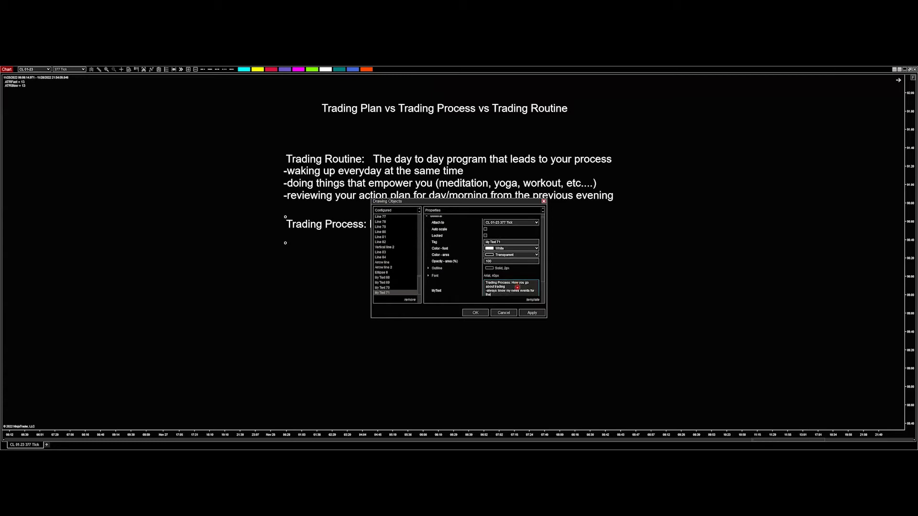
text(e day)
key(Return)
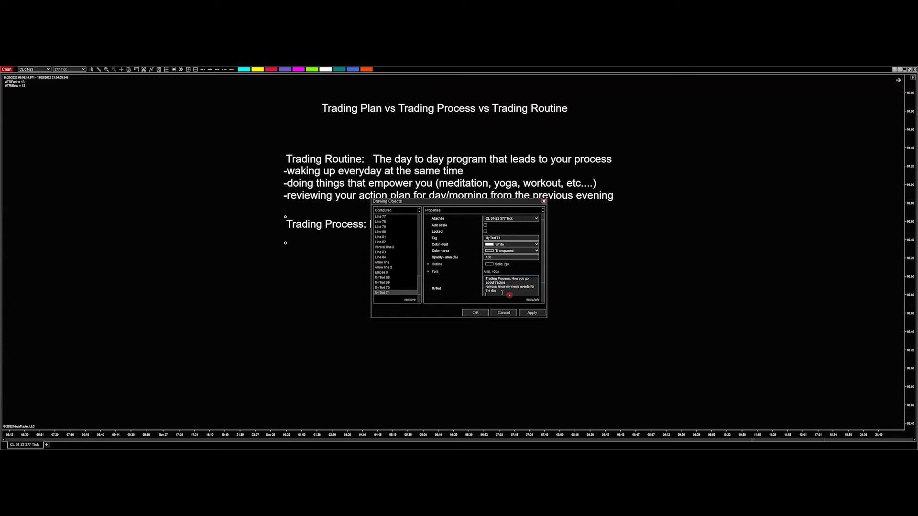
shift+click(485, 289)
key(BackSpace)
- Start a note under Trading Process with the bullet '-always know my news events for the day'
click(476, 313)
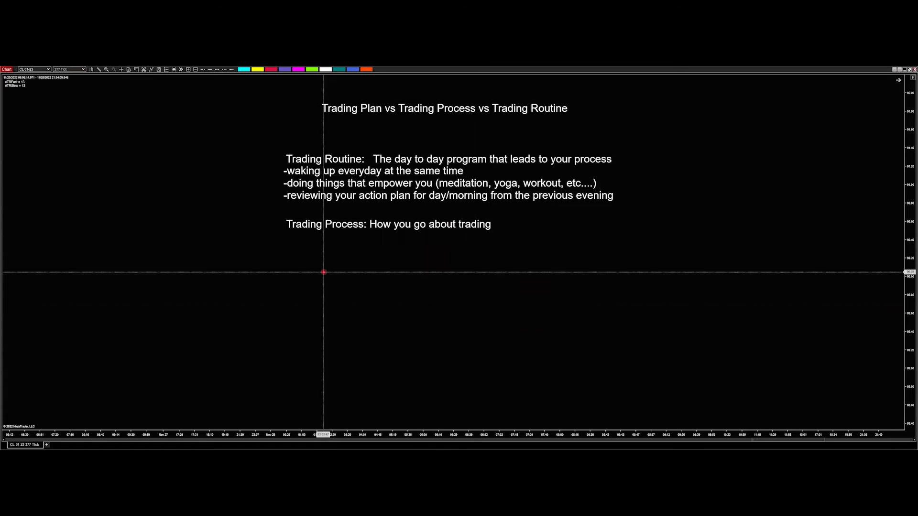
click(289, 249)
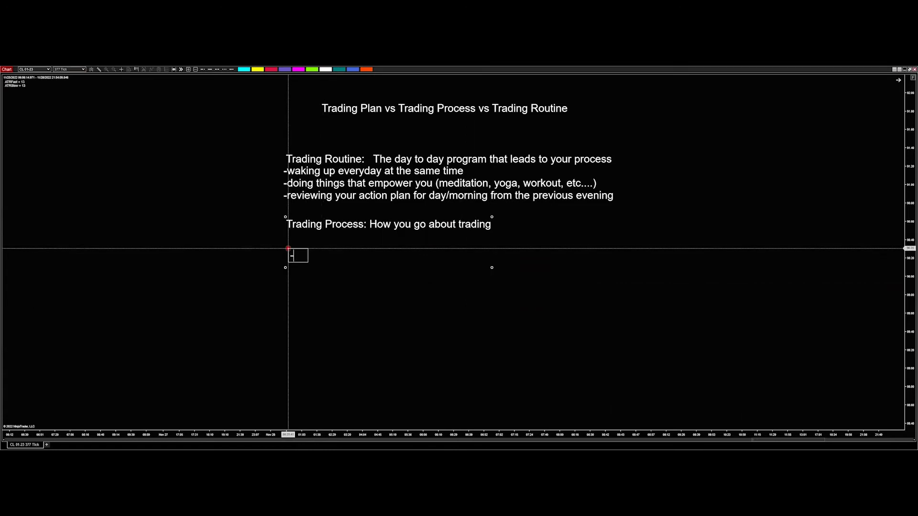
text(-always know my new)
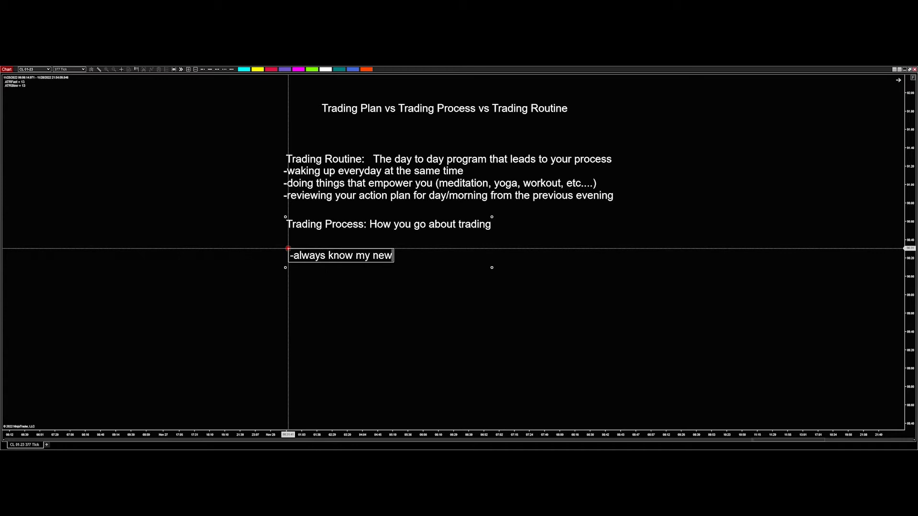
text(s events for the day)
key(BackSpace)
key(BackSpace)
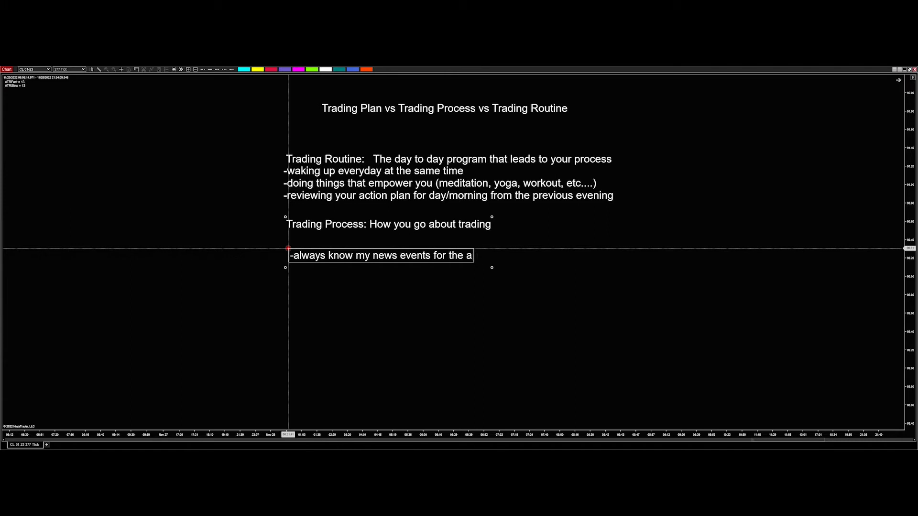
text(day)
- Add the second bullet '-look for any statistical advantages'
key(Return)
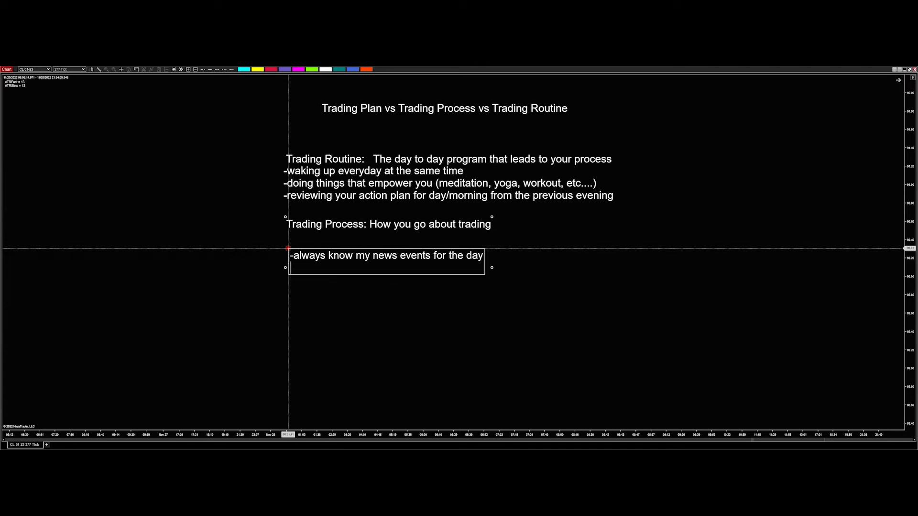
text(-)
text(look for any statistical )
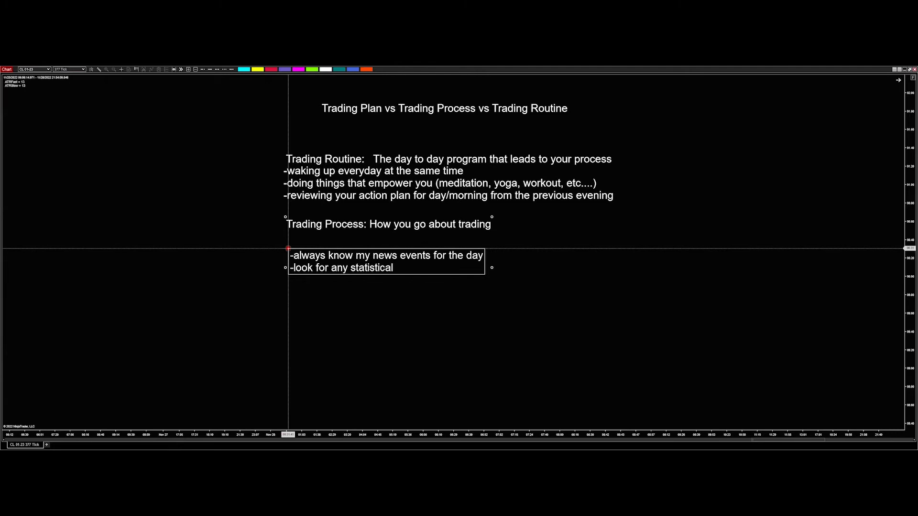
text(d)
key(BackSpace)
text(a)
text(dvantagea)
key(BackSpace)
key(BackSpace)
text(e)
key(BackSpace)
text(es)
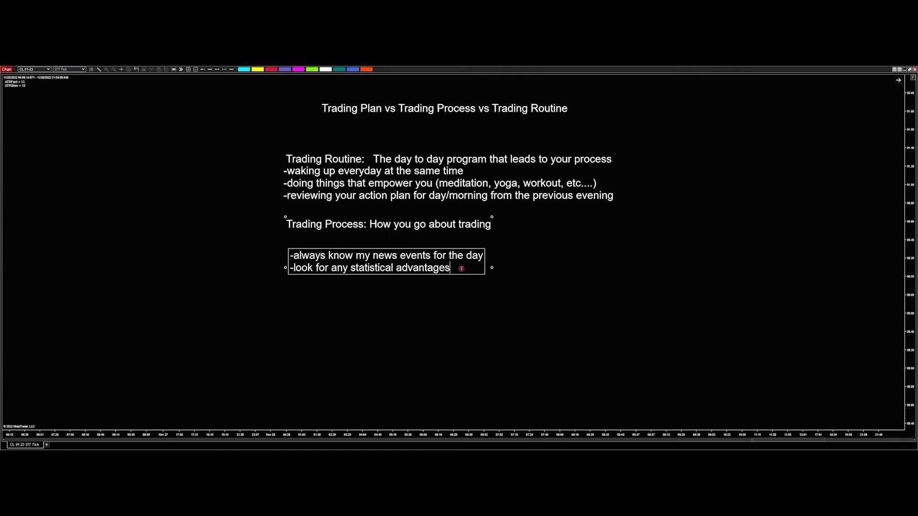
- Add '-look for levels or areas of interest' as the third Trading Process bullet
key(Return)
text(-)
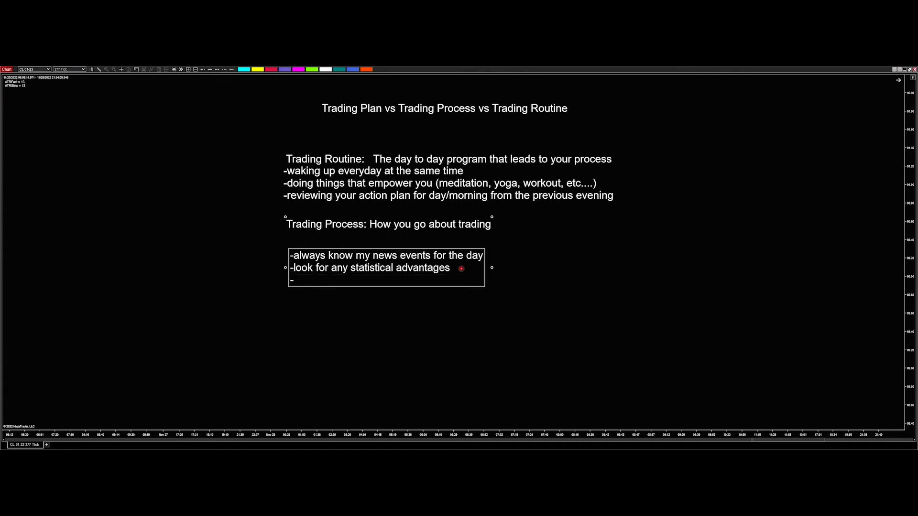
text( look for)
key(BackSpace)
key(BackSpace)
key(BackSpace)
key(BackSpace)
key(BackSpace)
key(BackSpace)
key(BackSpace)
key(BackSpace)
key(BackSpace)
key(BackSpace)
text(look for levels or areas of inter)
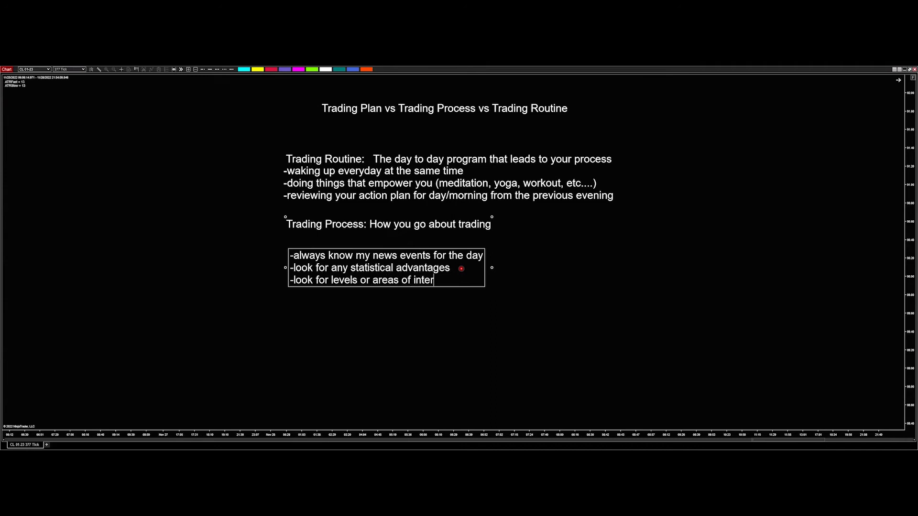
text(est)
- Add the bullet '-if I am unable to find anything of interest, work the charts for current and possible future ideas'
key(Return)
text(-)
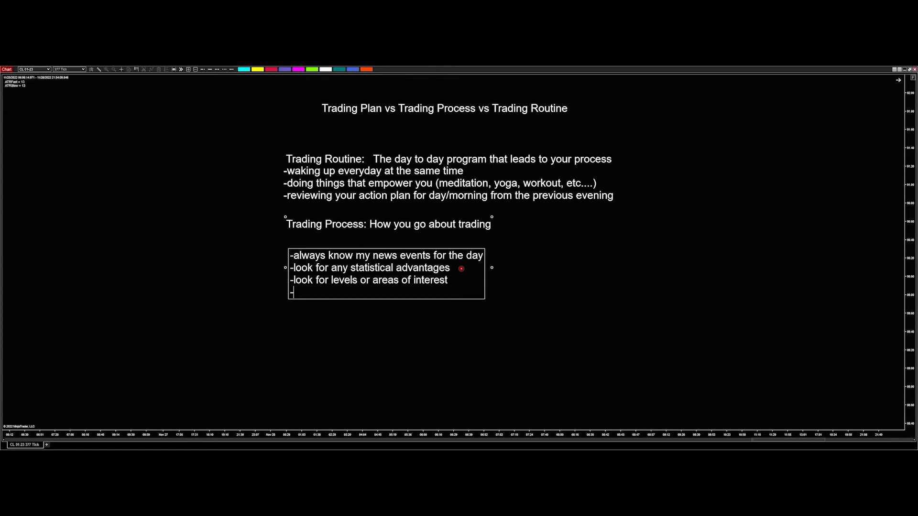
text(if I am )
text(unalbe)
key(BackSpace)
key(BackSpace)
key(BackSpace)
text(ble to find anythin)
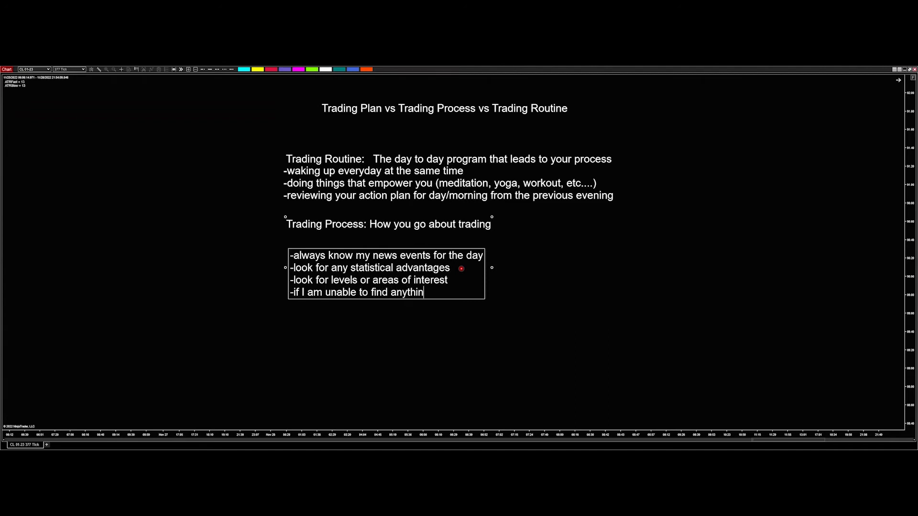
text(g of interest, work )
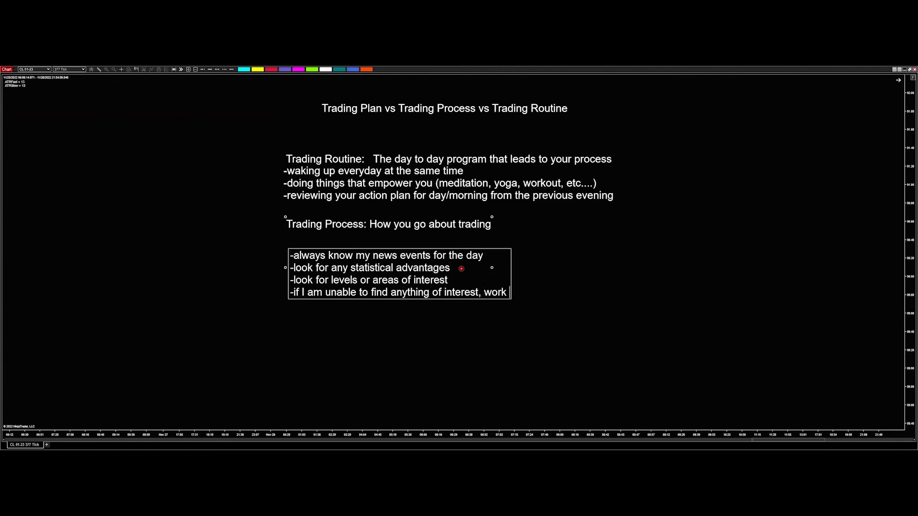
text(the charts)
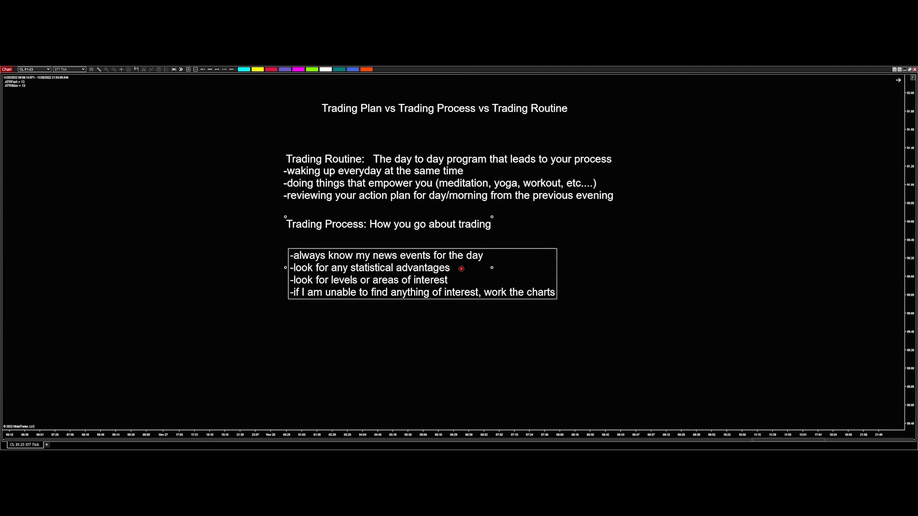
text( for current a)
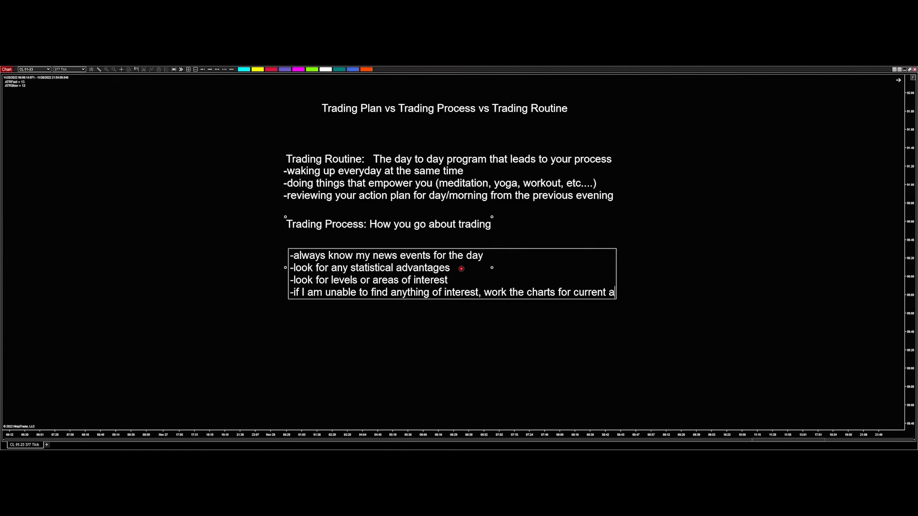
text(nd possible)
key(BackSpace)
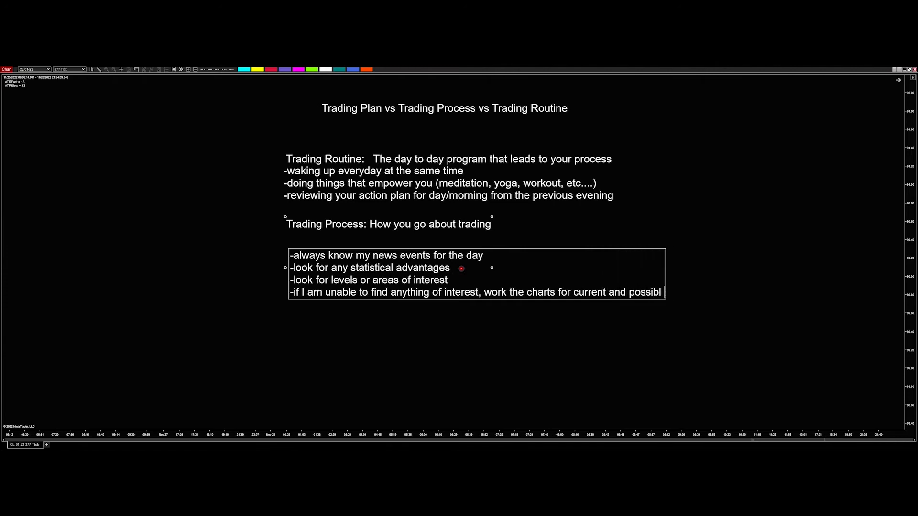
text(e future idea)
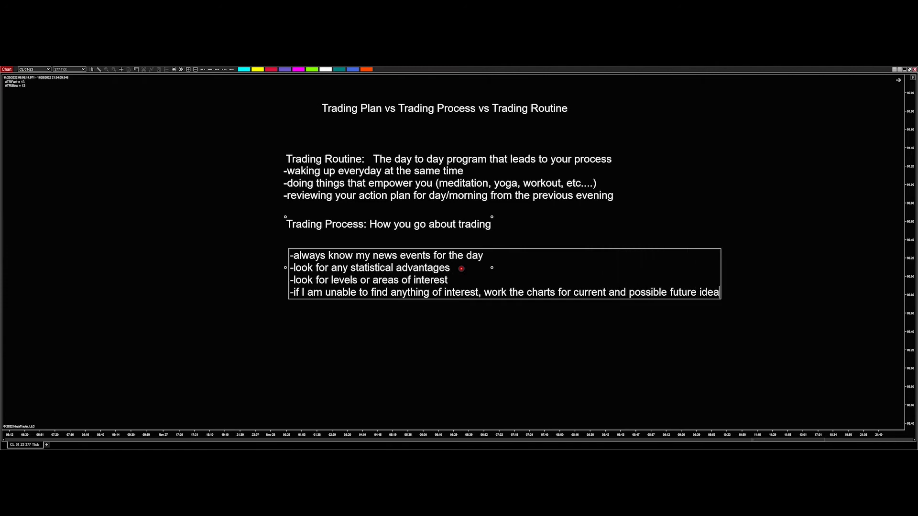
text(s)
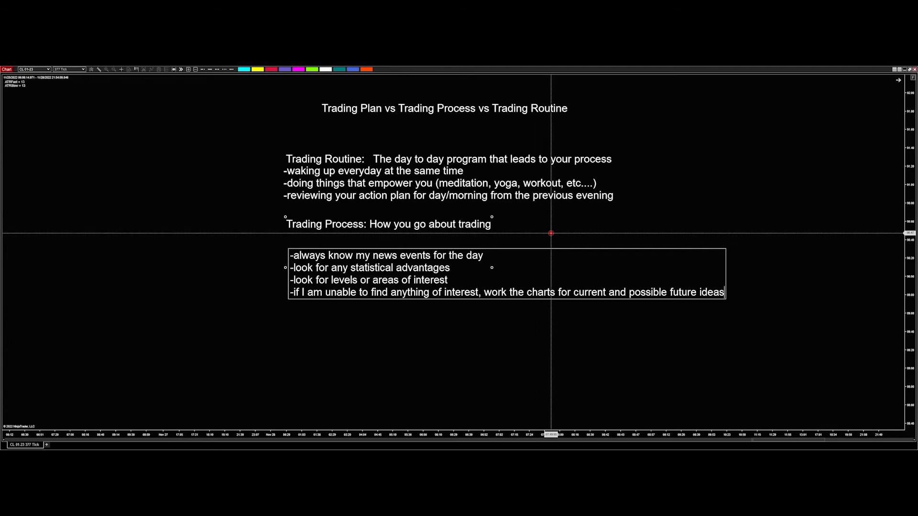
- Add a bullet reading '-write up any trade idea's you are willing to execute on: THIS IS YOUR TRADING PLAN'
key(Return)
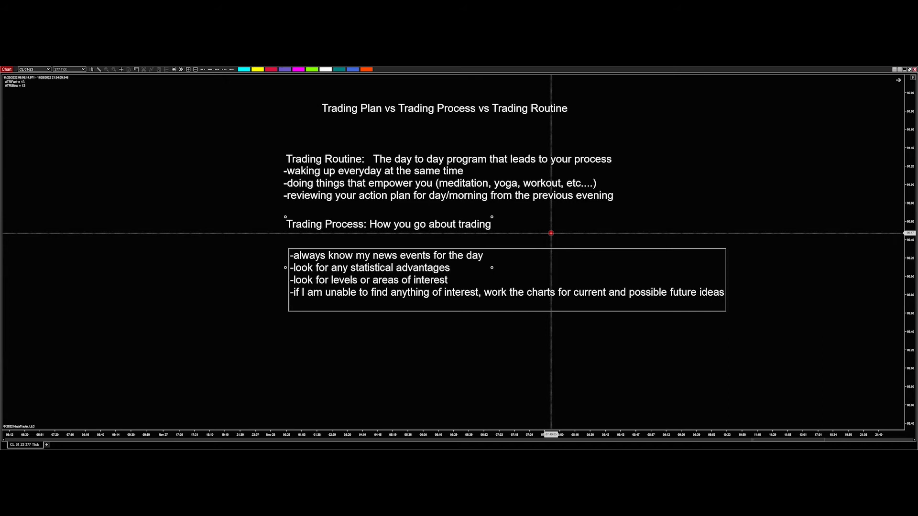
text(-)
text(wrting)
key(BackSpace)
key(BackSpace)
key(BackSpace)
key(BackSpace)
text(ite up any trades)
key(BackSpace)
key(BackSpace)
text(e id)
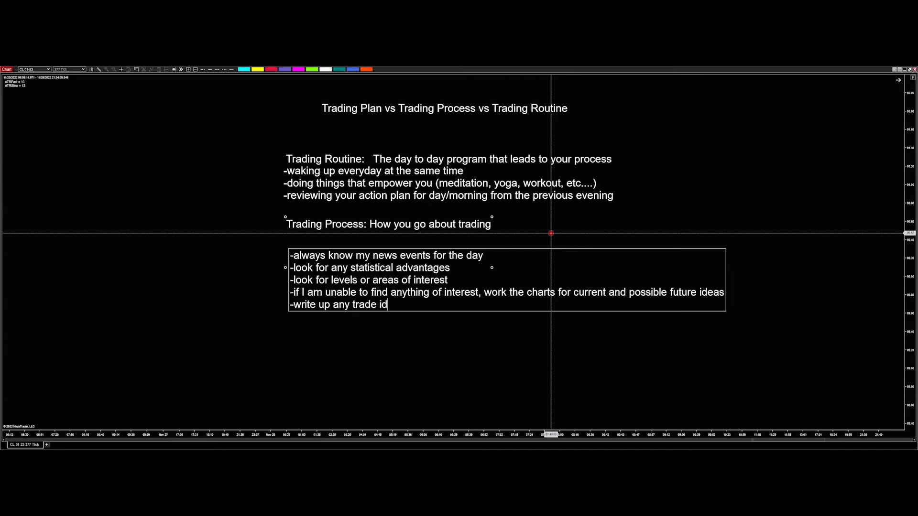
text(ea's you are willing)
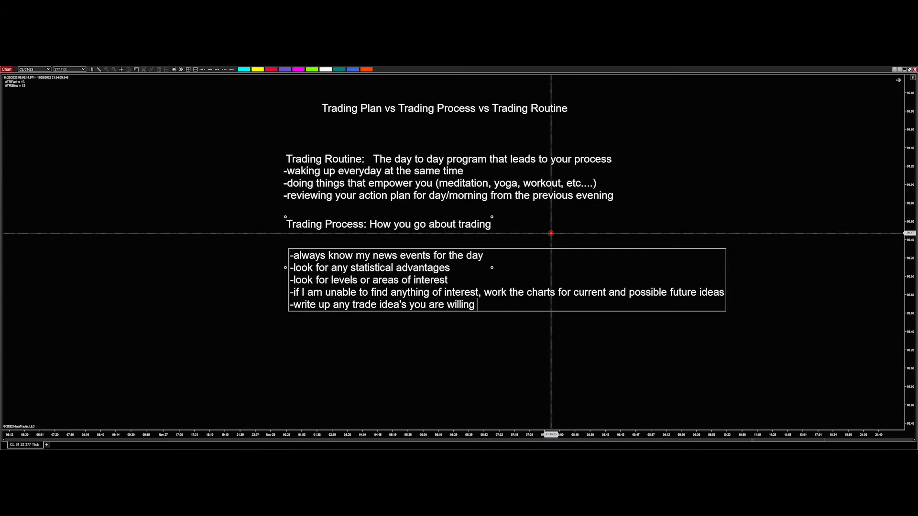
text( to execute on : THIS IS YOUR TEAING)
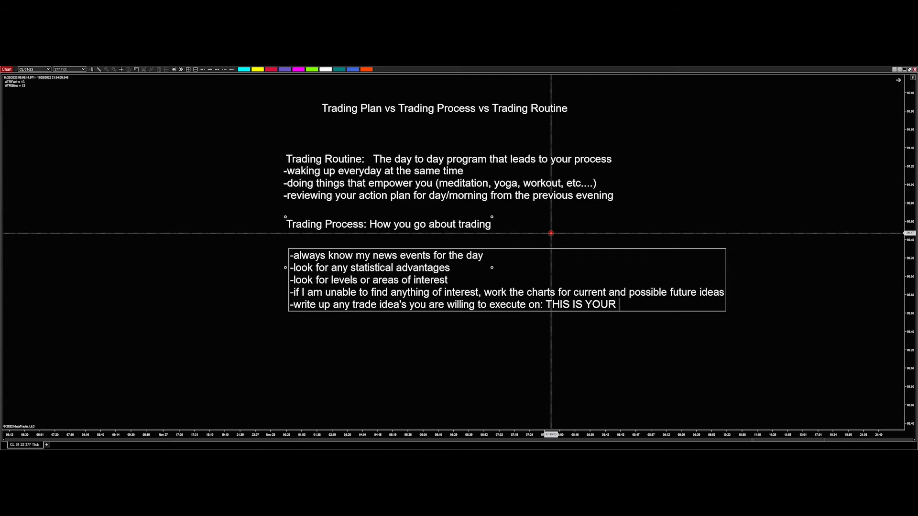
key(BackSpace)
key(BackSpace)
key(BackSpace)
key(BackSpace)
key(BackSpace)
text(RADING PLAN)
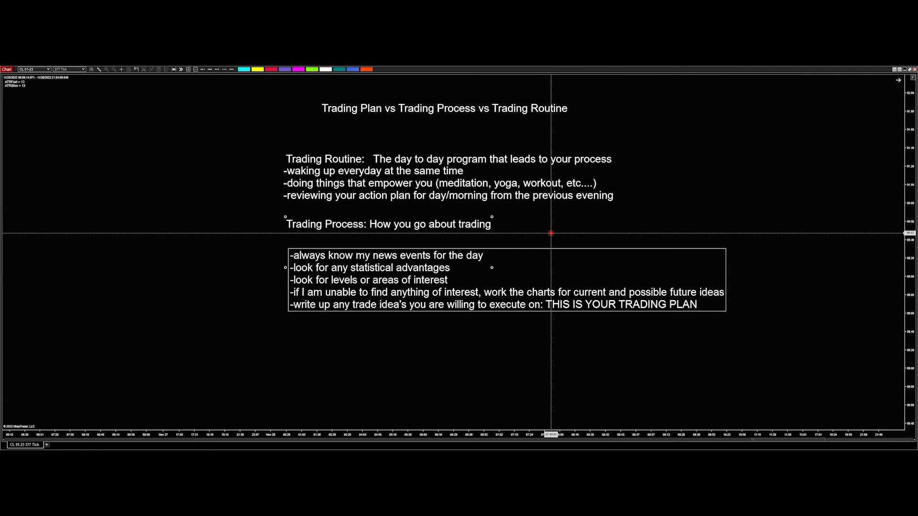
- Add the bullet '-Swear allegiance to your trading plan once you write it up' below the fifth
key(Return)
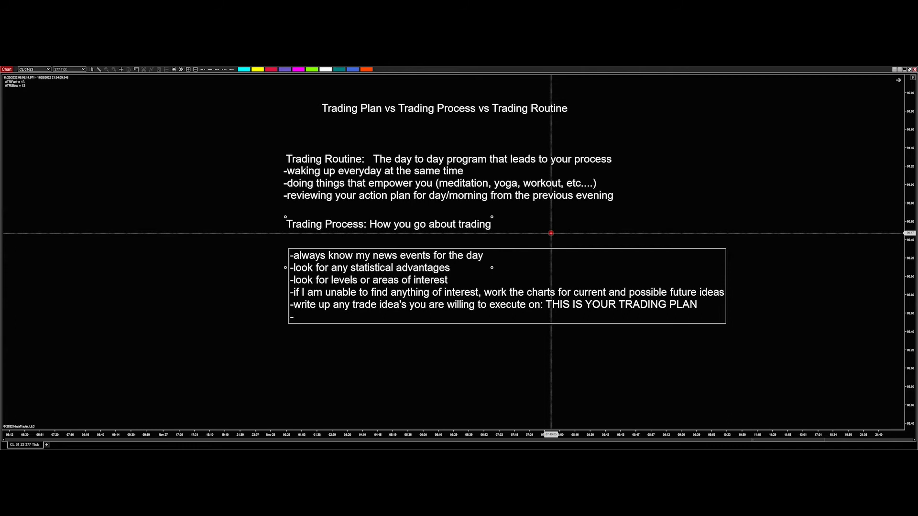
text(-Swear Al)
key(BackSpace)
key(BackSpace)
text(allegiance to your tra)
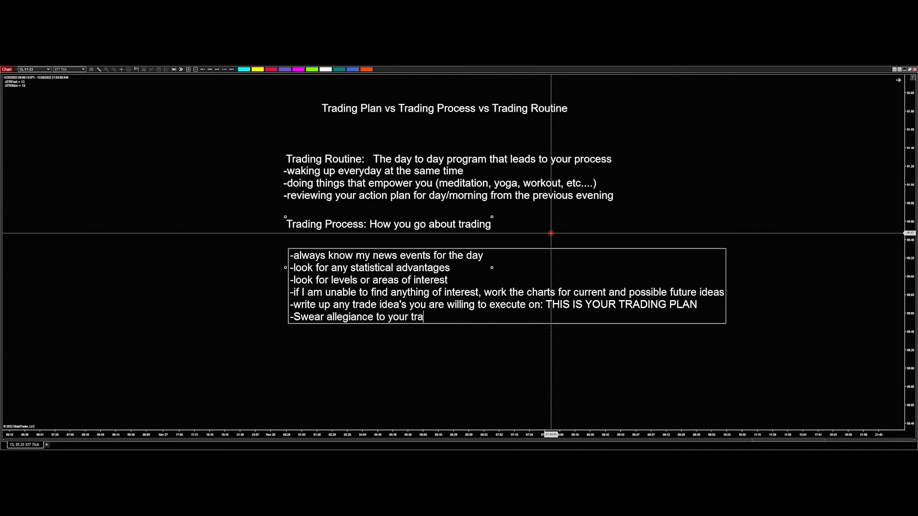
text(ding plan once yo)
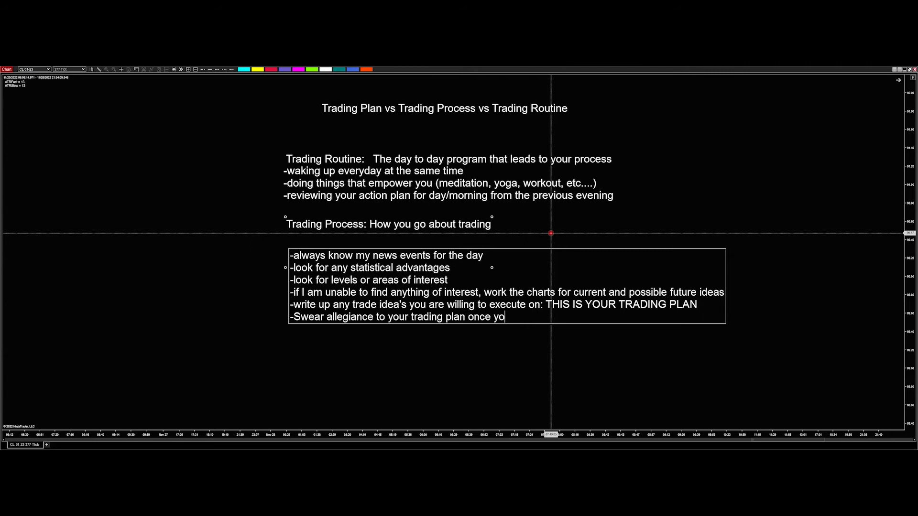
text(u write it up)
key(BackSpace)
key(BackSpace)
text(up)
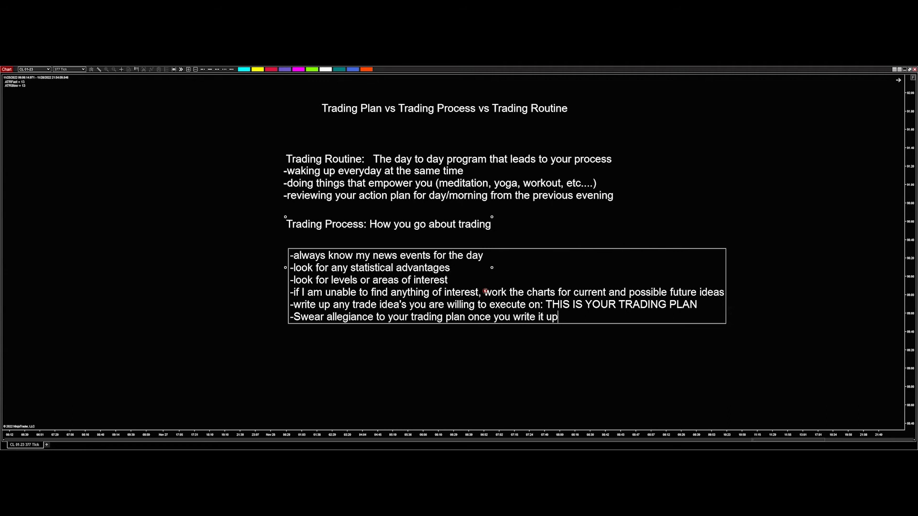
- Nudge the Trading Process bullets up and start a new note titled 'Trading Plan: Stick the plan'
click(359, 258)
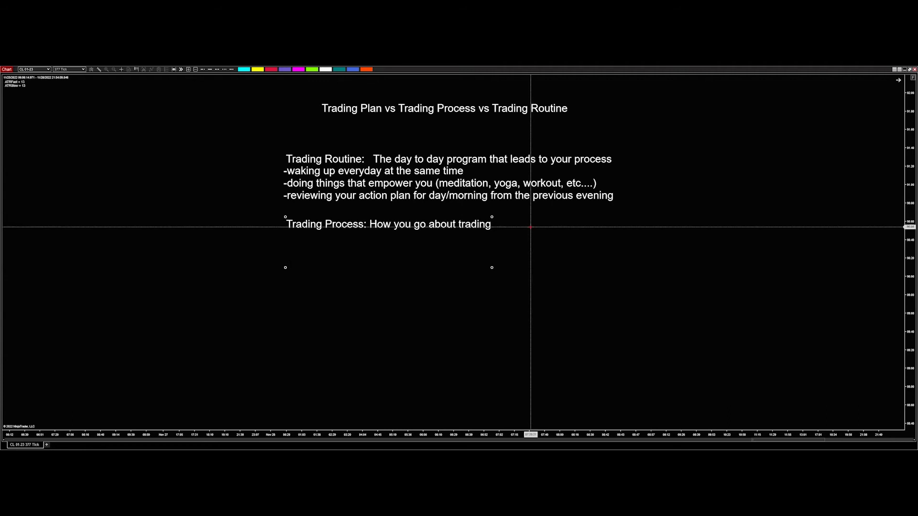
drag(357, 256, 356, 250)
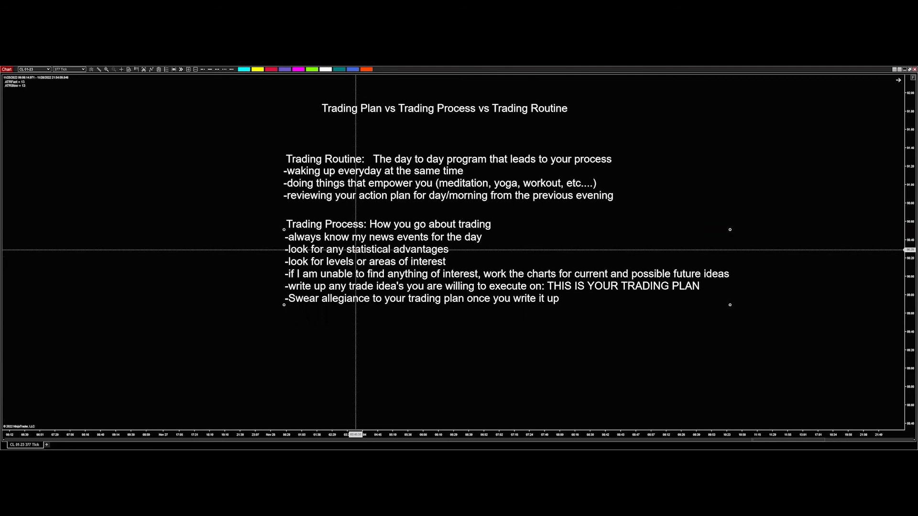
click(294, 346)
text(Trading PLa)
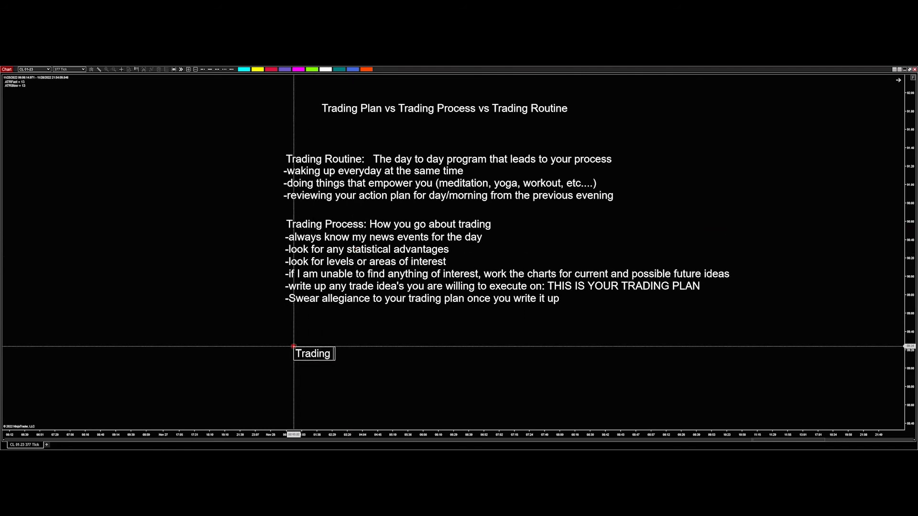
key(BackSpace)
key(BackSpace)
text(lan: STICK)
key(BackSpace)
key(BackSpace)
key(BackSpace)
key(BackSpace)
text(tic)
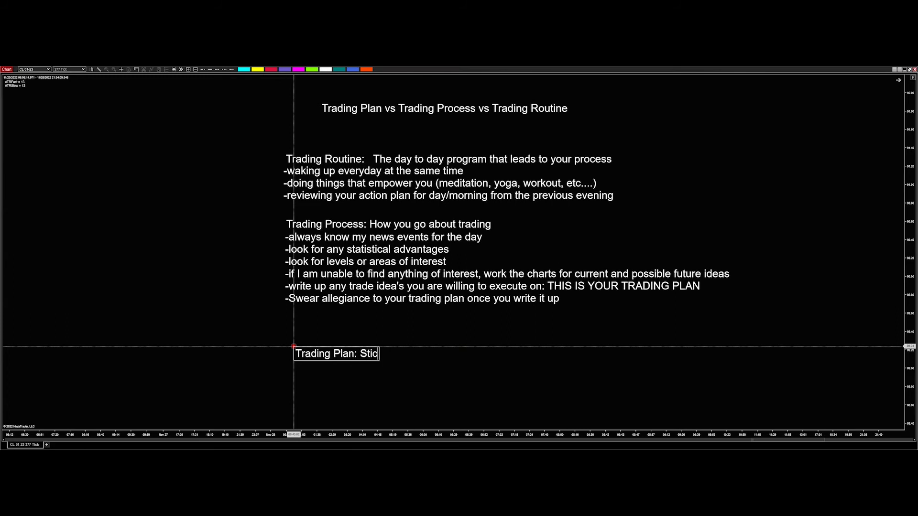
text(k the plan)
- Add the bullet '-Short write up of the trade plan for a particular trading idea, including the reasoning behind why??'
key(Return)
text(-)
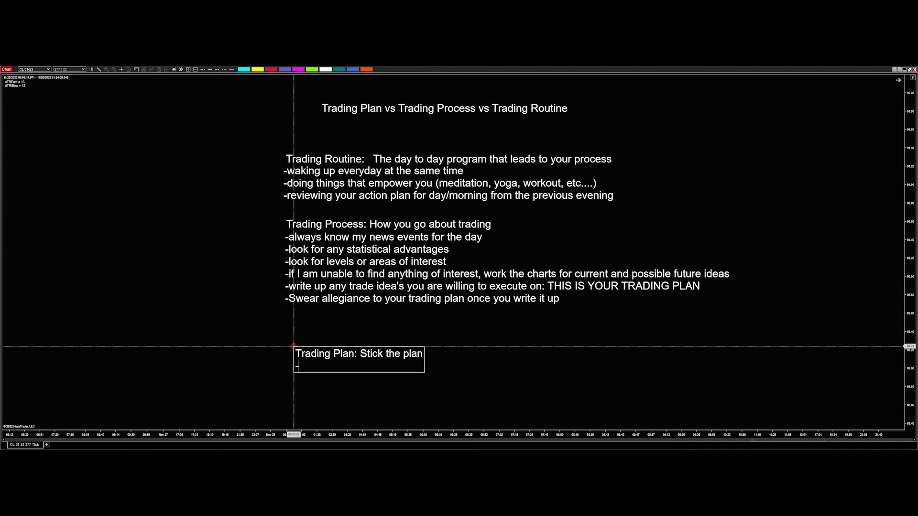
text(Short write up of the )
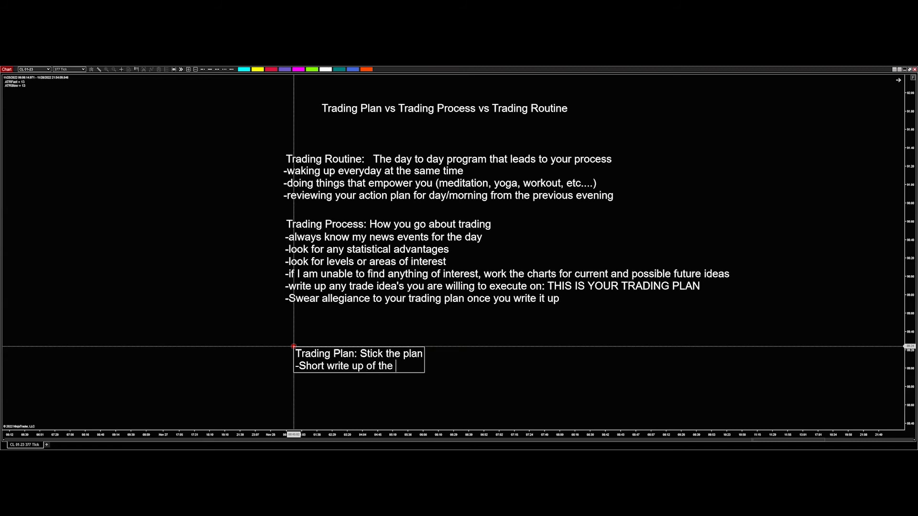
text(trade plan )
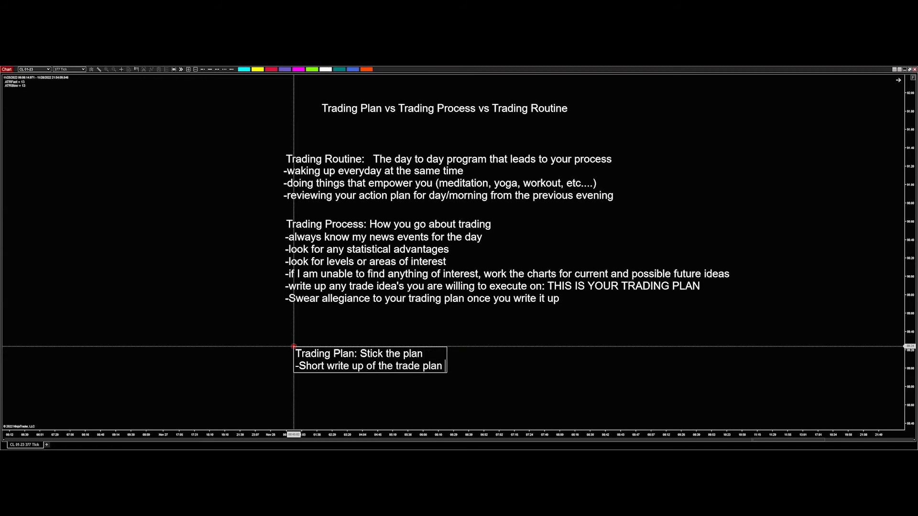
text(for a paticul)
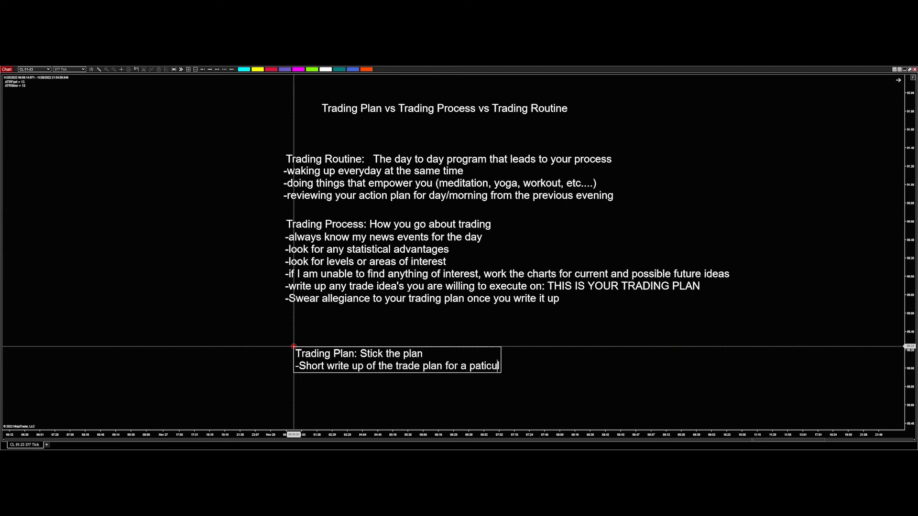
text(ar trading)
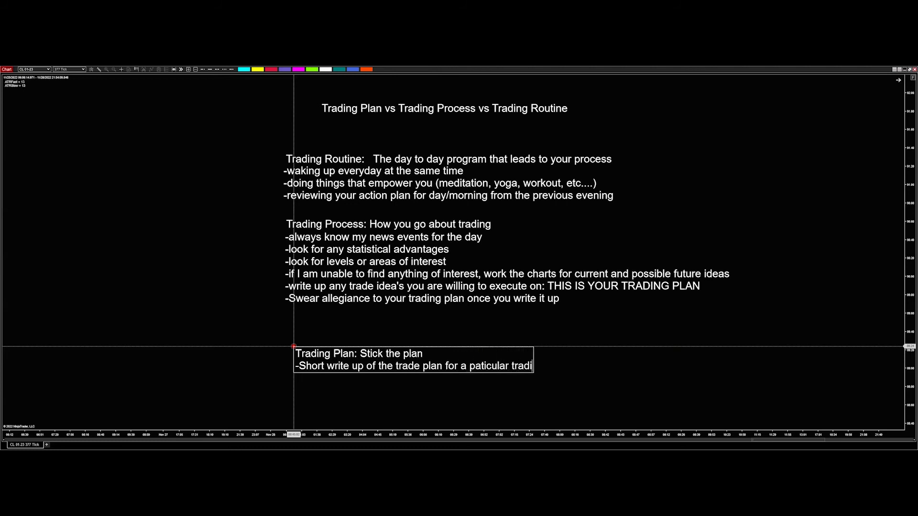
key(BackSpace)
key(BackSpace)
key(BackSpace)
text(idea.  INc)
key(BackSpace)
key(BackSpace)
text(nc)
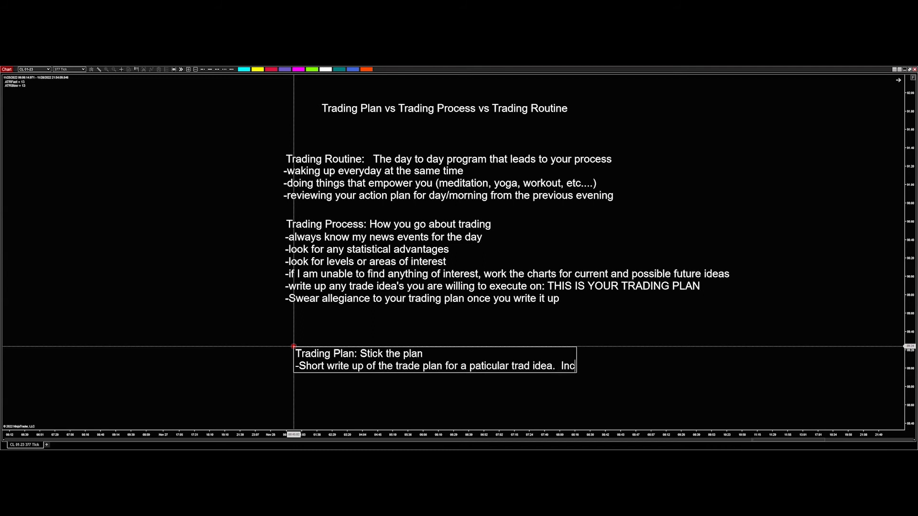
text(luding the read)
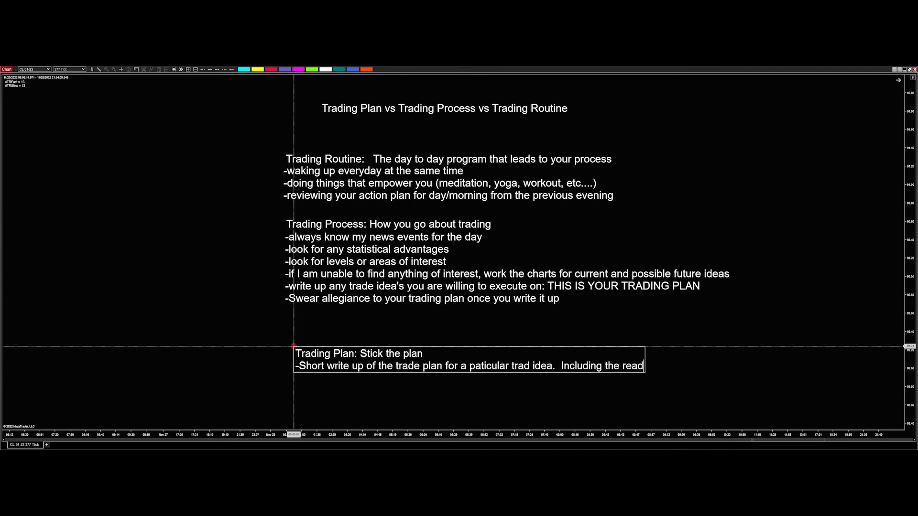
key(BackSpace)
text(soning behind w)
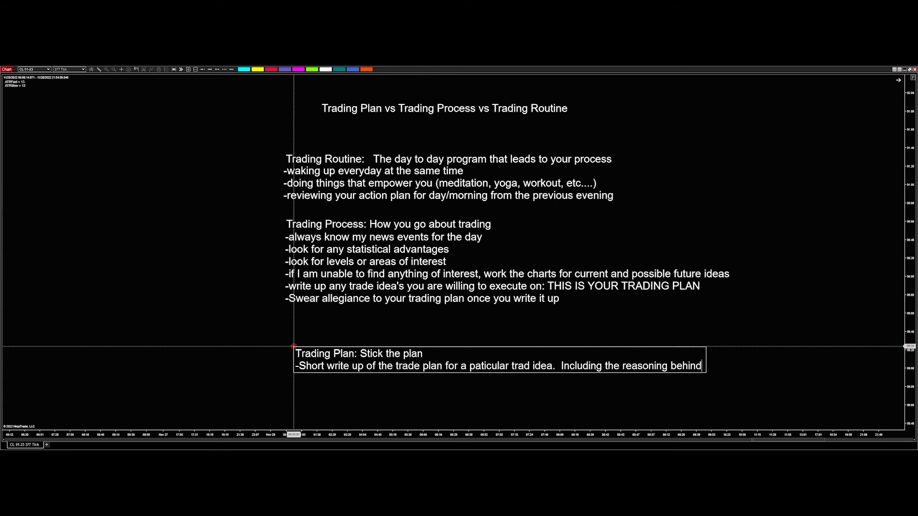
text(hy??)
key(Return)
- Add the bullet '-Expectation of how the trade should work along with why?'
text(-)
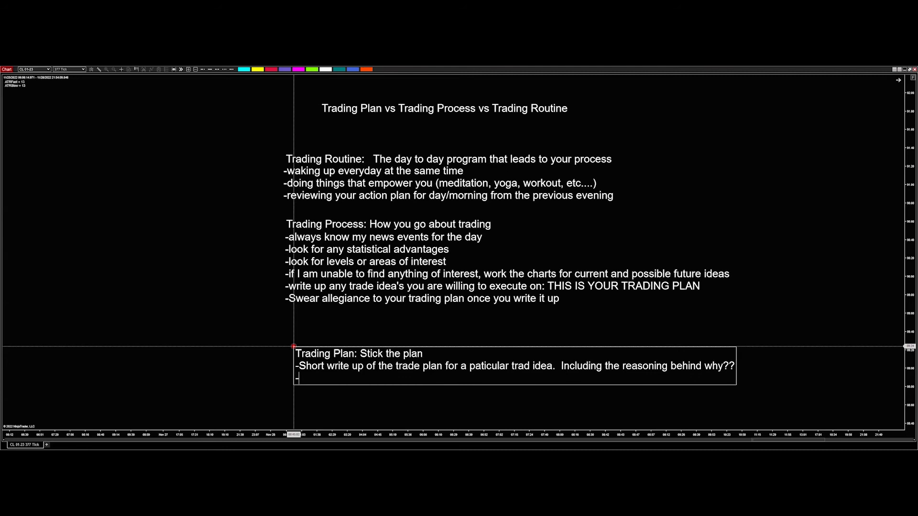
text(Expectation of how the )
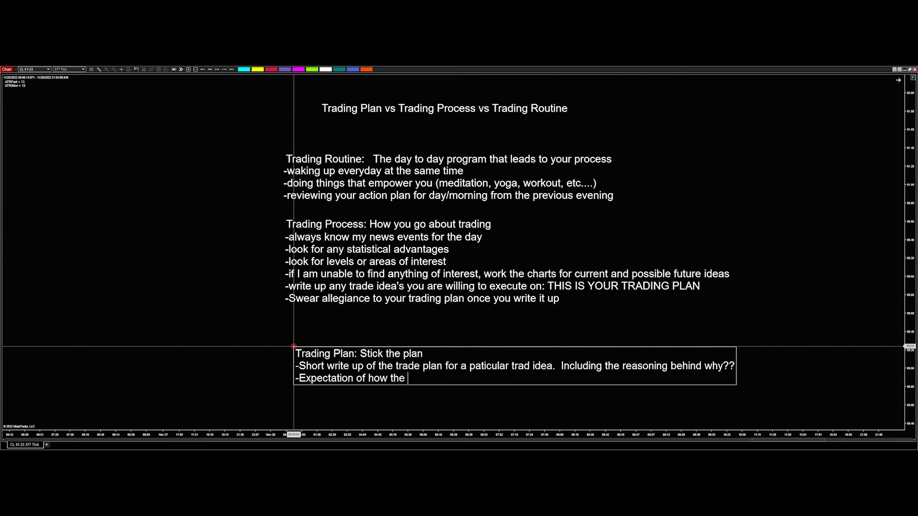
text(trade should work)
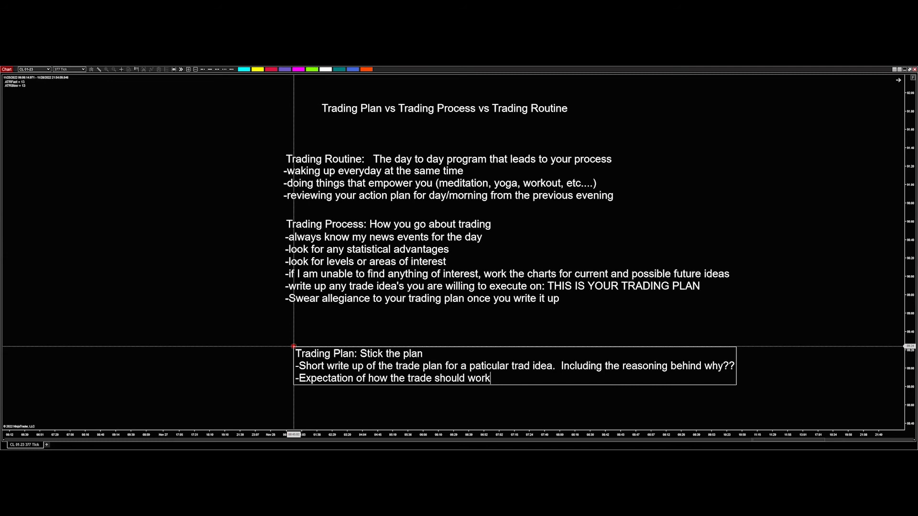
text( asling)
key(BackSpace)
key(BackSpace)
key(BackSpace)
key(BackSpace)
key(BackSpace)
text(ling)
key(BackSpace)
key(BackSpace)
key(BackSpace)
key(BackSpace)
key(BackSpace)
text(ong with e)
key(BackSpace)
text(why?)
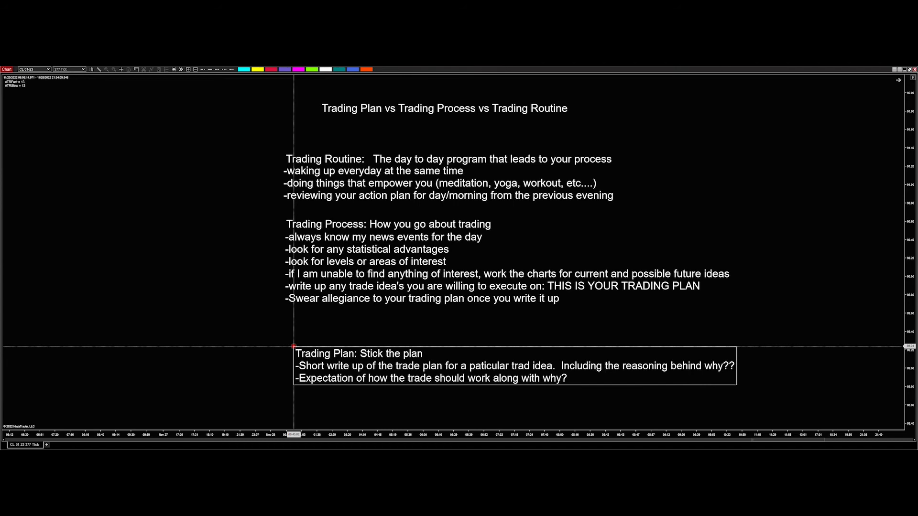
- Add the bullet '-possible entry types' on a new line
key(Return)
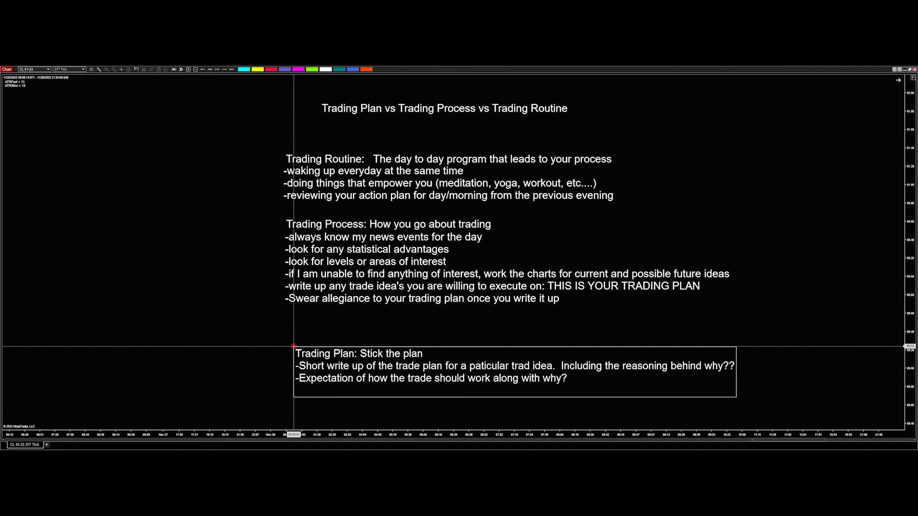
text(-Po)
key(BackSpace)
key(BackSpace)
text(possible entry)
key(BackSpace)
text(y types)
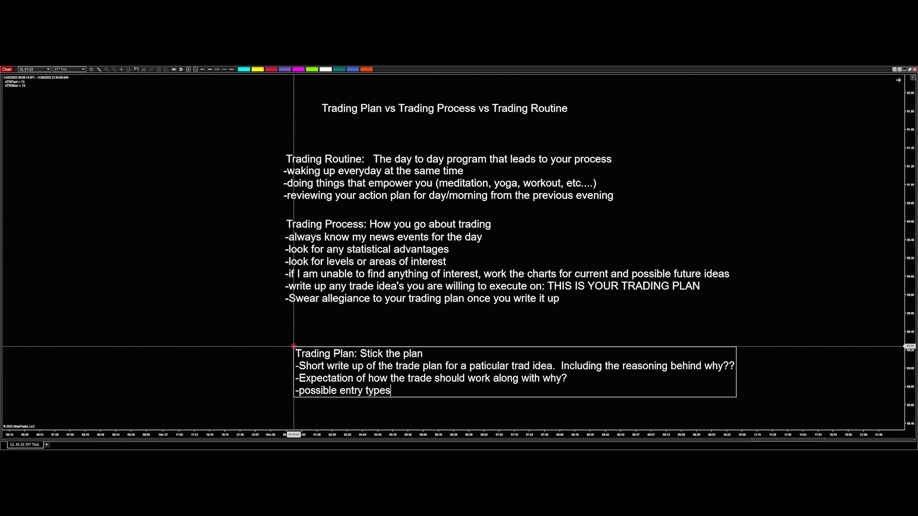
- Add a line reading 'stop sizes and management plan'
key(Return)
text(Sto)
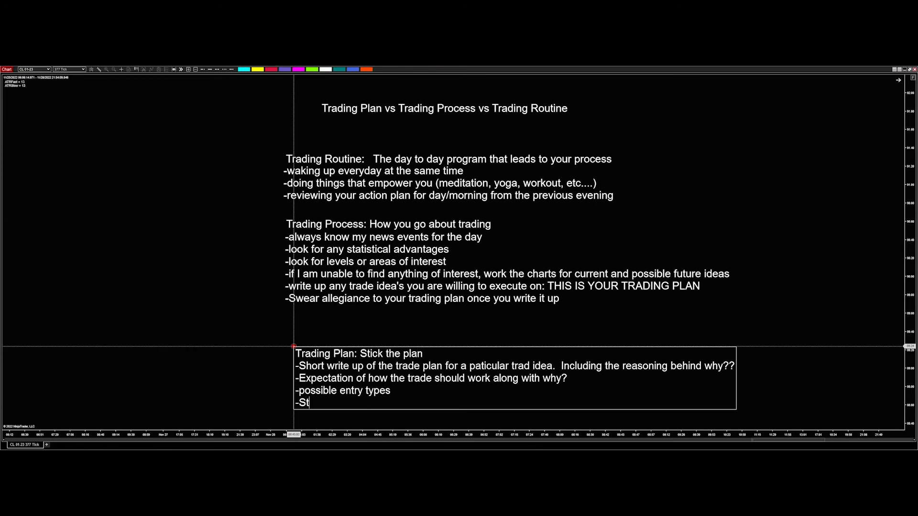
key(BackSpace)
key(BackSpace)
text(t)
key(BackSpace)
key(BackSpace)
text(stop sized)
key(BackSpace)
text(s and man)
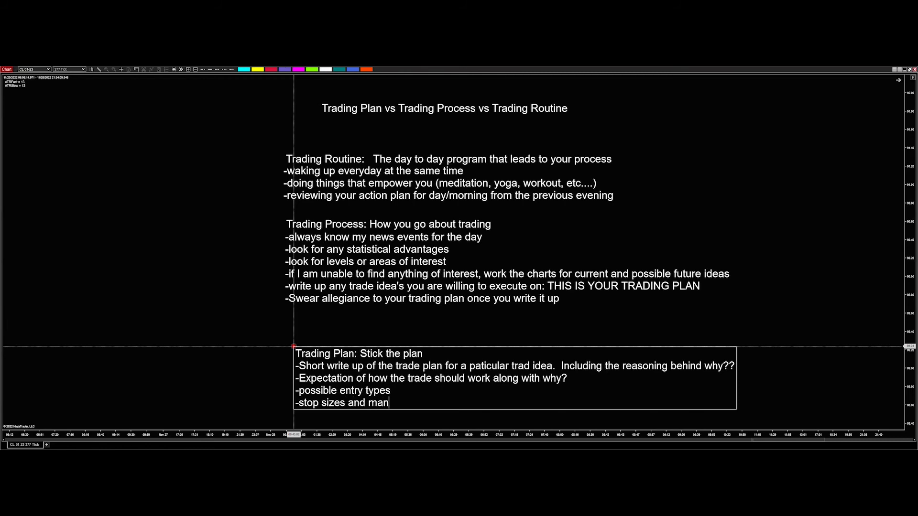
text(agement plan)
- Add the bullets '-targets and contract sizing' and '-special notes' to the Trading Plan note
key(Return)
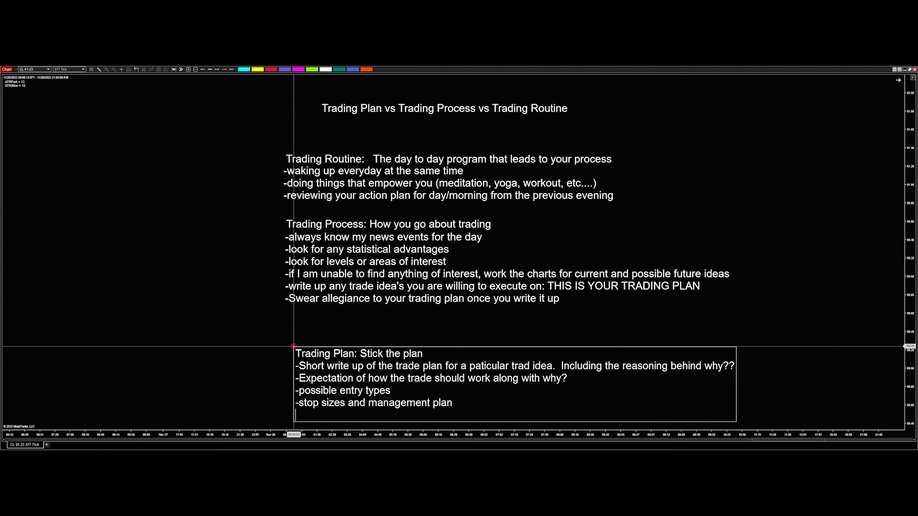
text(-targets and contract sizing)
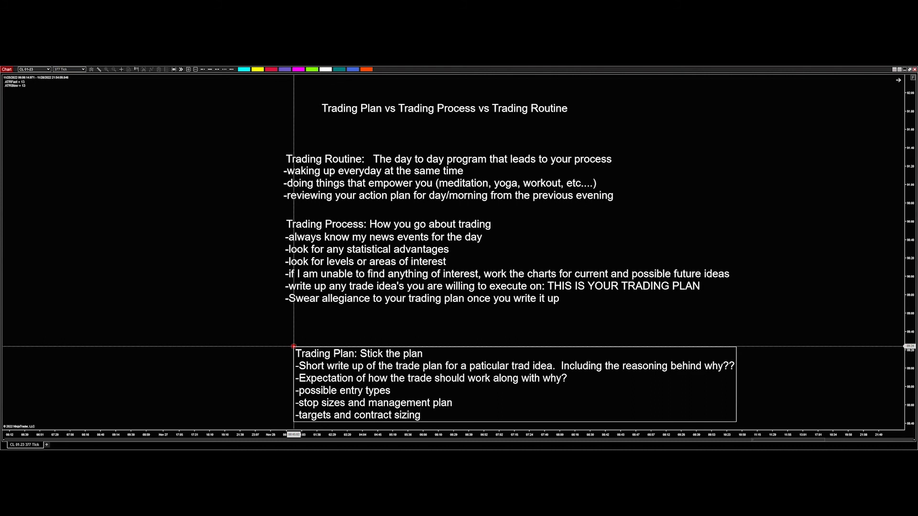
key(Return)
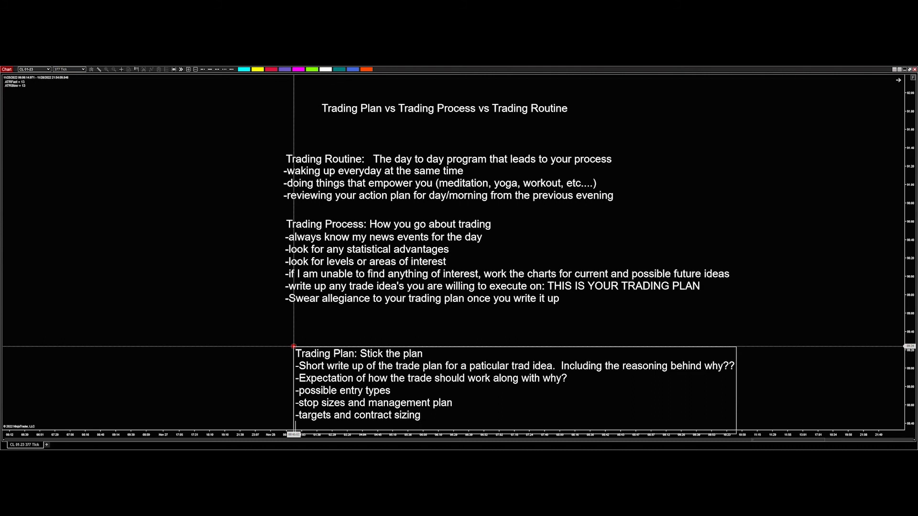
text(-sp)
text(ecial notes)
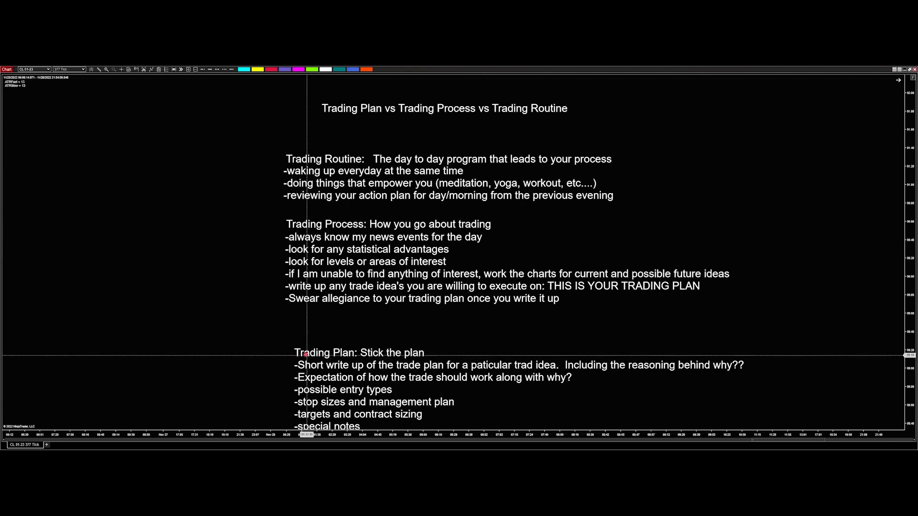
- Move the Trading Plan notes up under Trading Process and lower the Trading Routine text slightly
drag(316, 366, 307, 331)
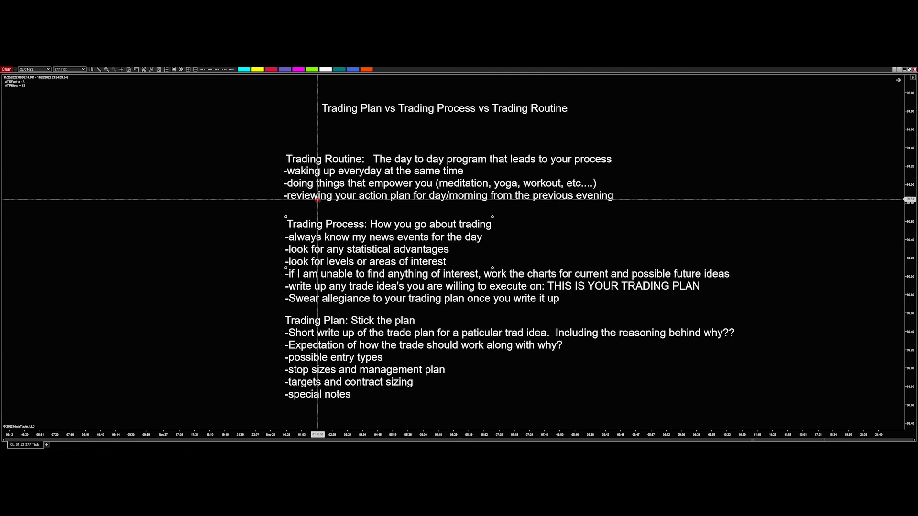
drag(319, 166, 295, 165)
click(294, 160)
- Drag the chart title down and to the right toward the notes
click(389, 110)
drag(389, 110, 402, 124)
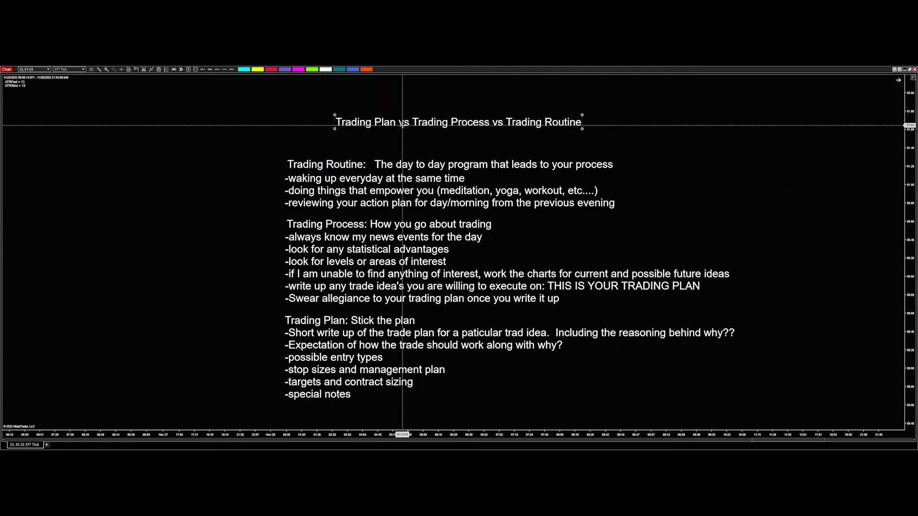
click(278, 111)
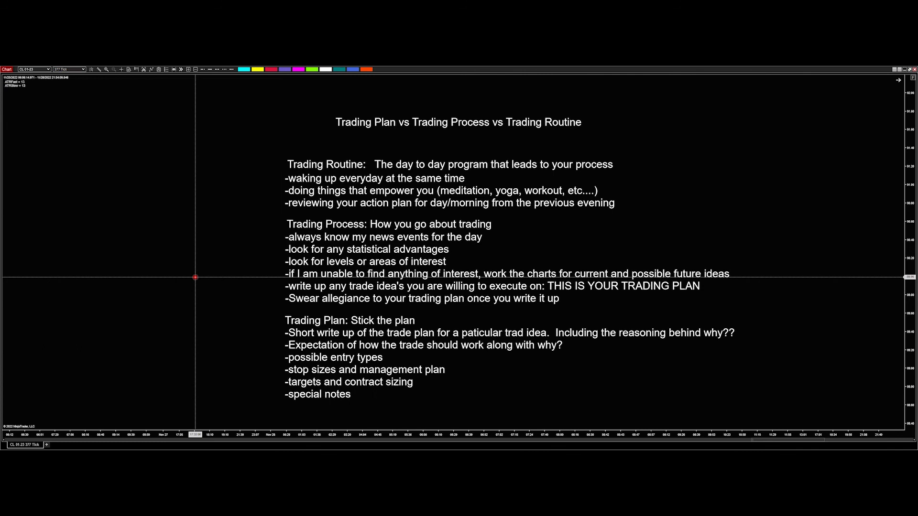
- Shift the chart title slightly right and down to centre it above the three sections
click(405, 124)
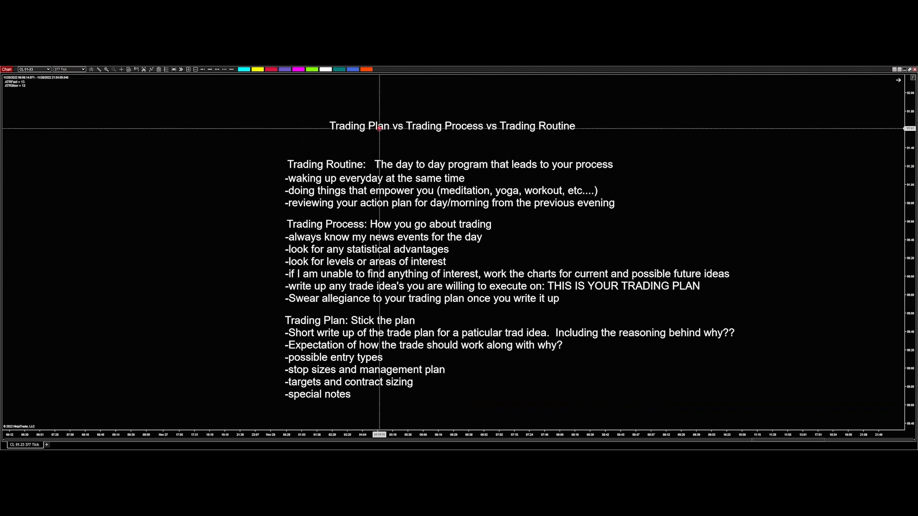
drag(379, 128, 393, 136)
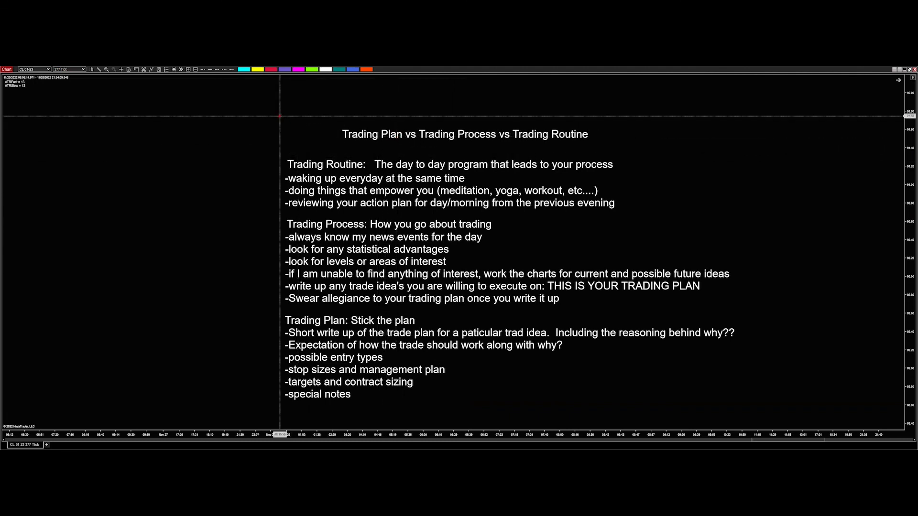